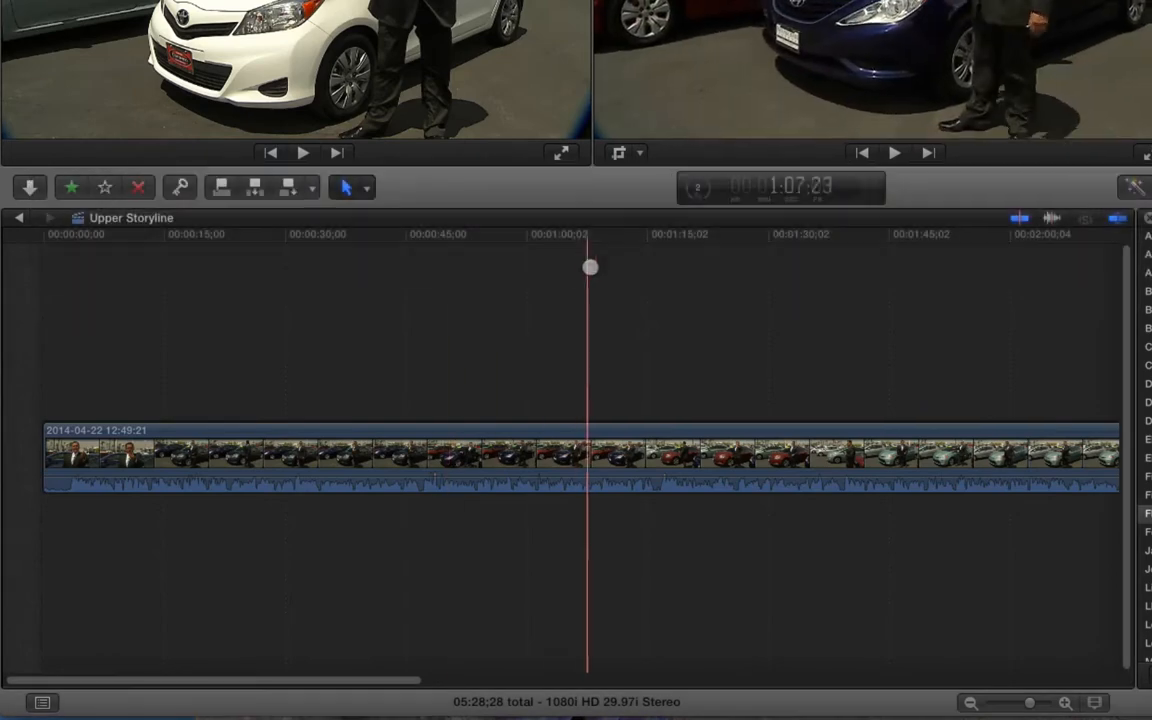
Split the clip at 16:20 and at 1:01:07, and delete the section between the two cuts.
{"action": "left_click", "coordinate": [175, 234]}
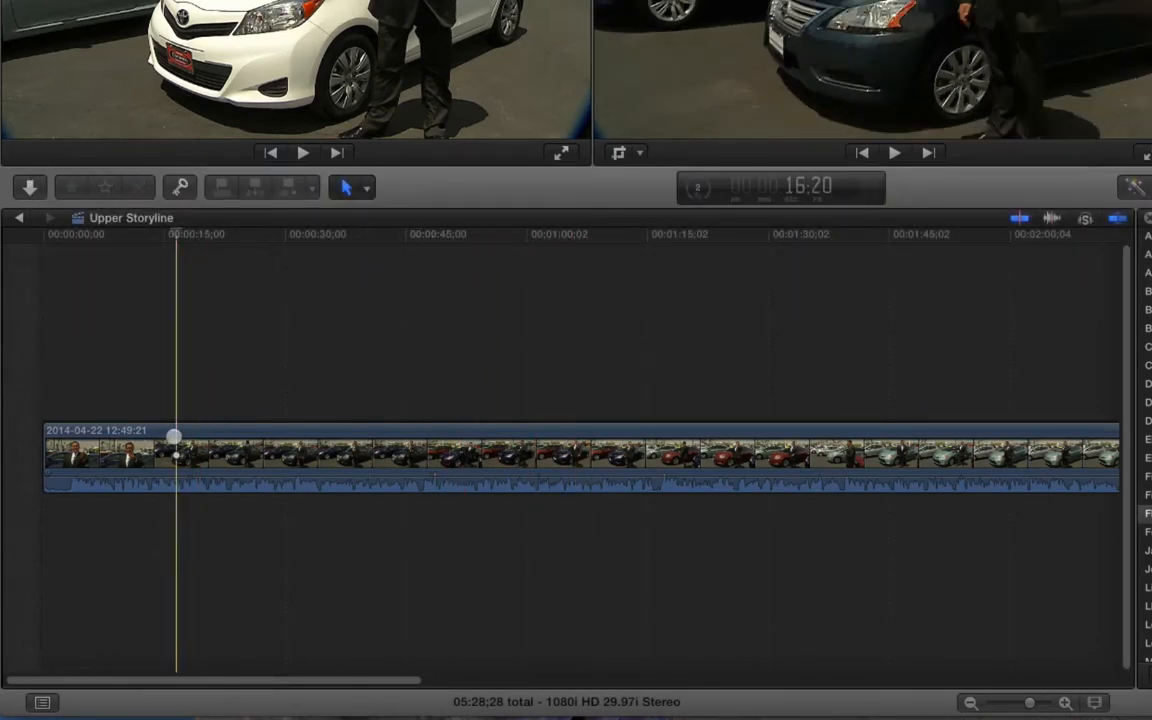
{"action": "key", "text": "super+b"}
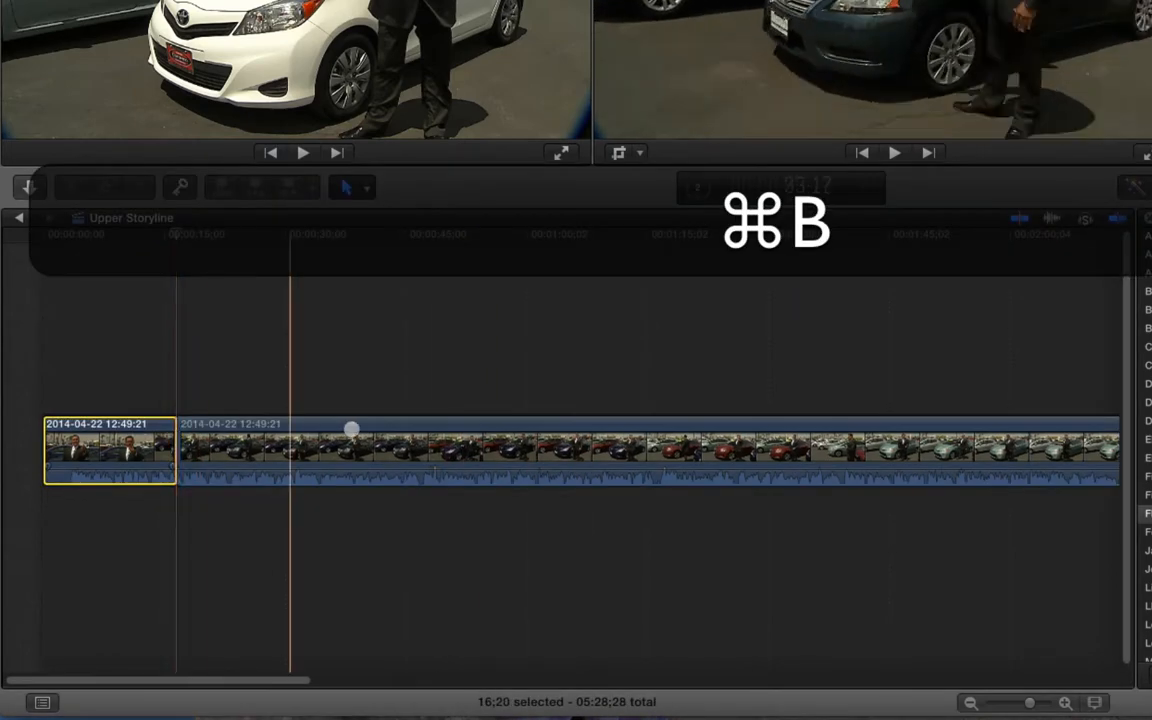
{"action": "key", "text": "super+b"}
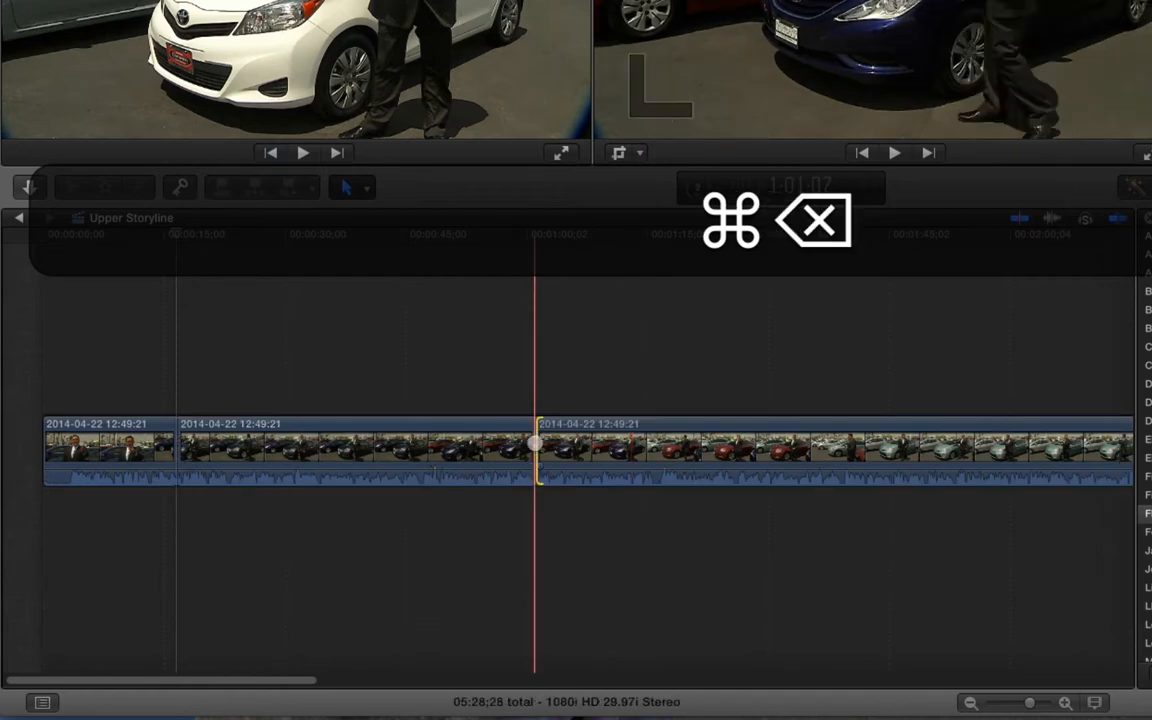
{"action": "key", "text": "super+z"}
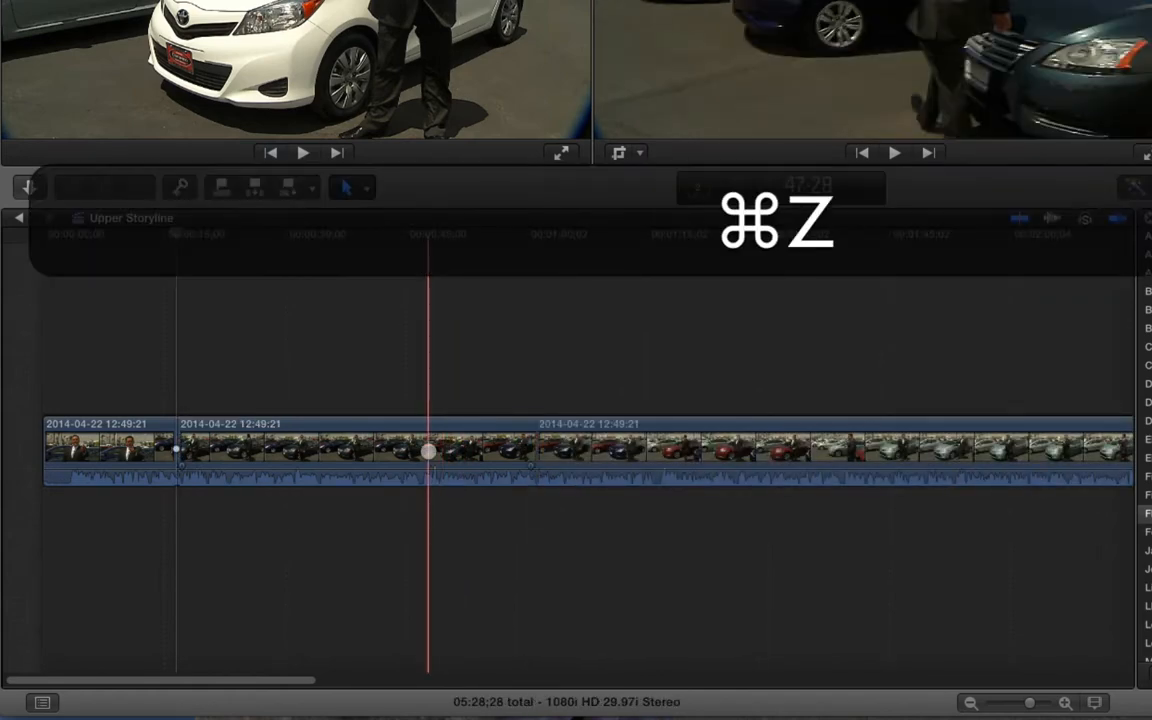
{"action": "left_click", "coordinate": [428, 452]}
{"action": "key", "text": "BackSpace"}
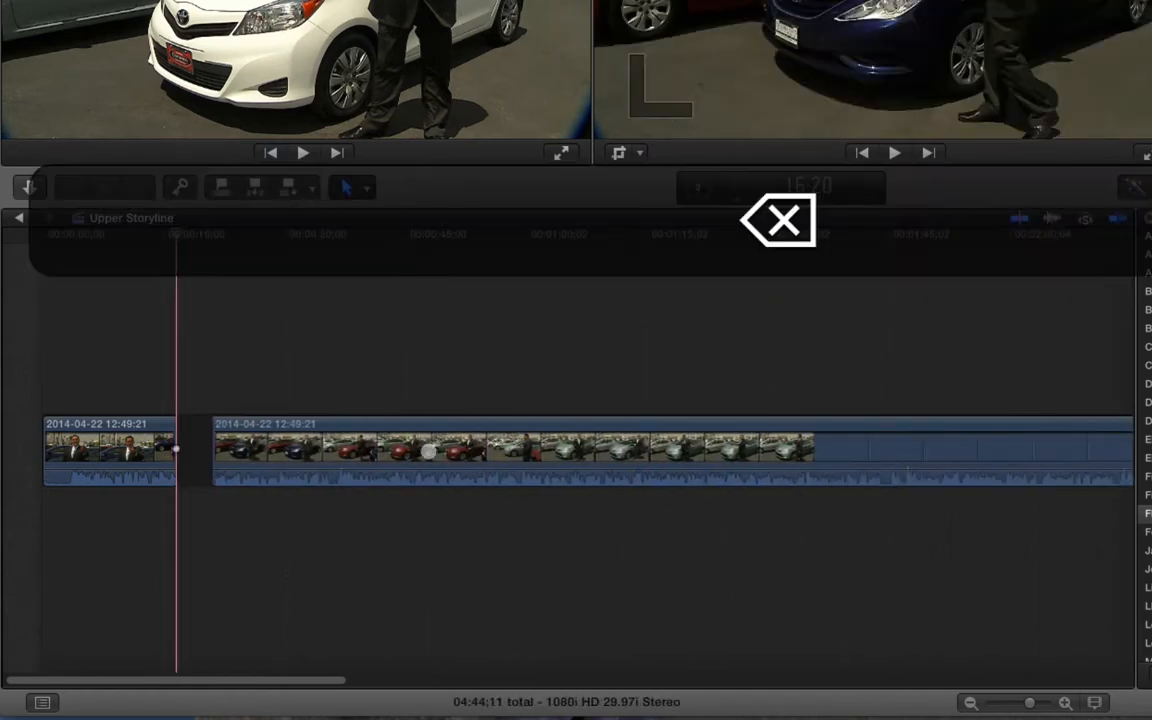
Split the second clip at 35:05 and again further on, and delete the 1:13:17 section between the cuts.
{"action": "left_click", "coordinate": [326, 450]}
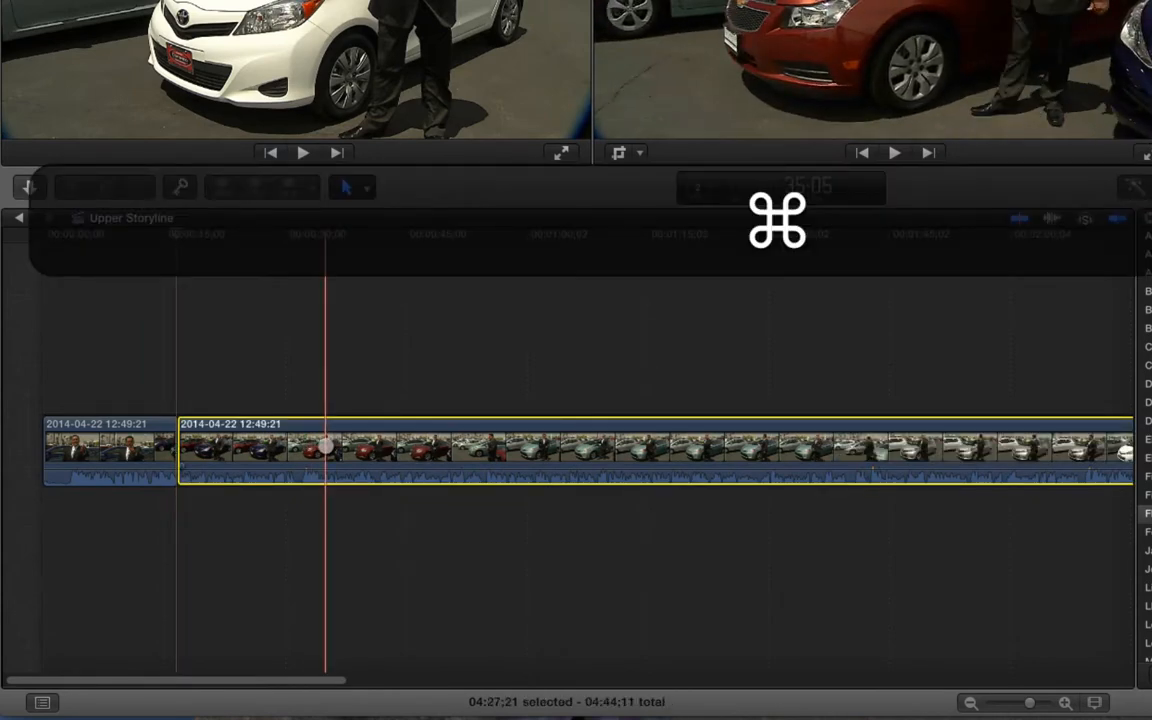
{"action": "key", "text": "super+b"}
{"action": "left_click", "coordinate": [350, 447]}
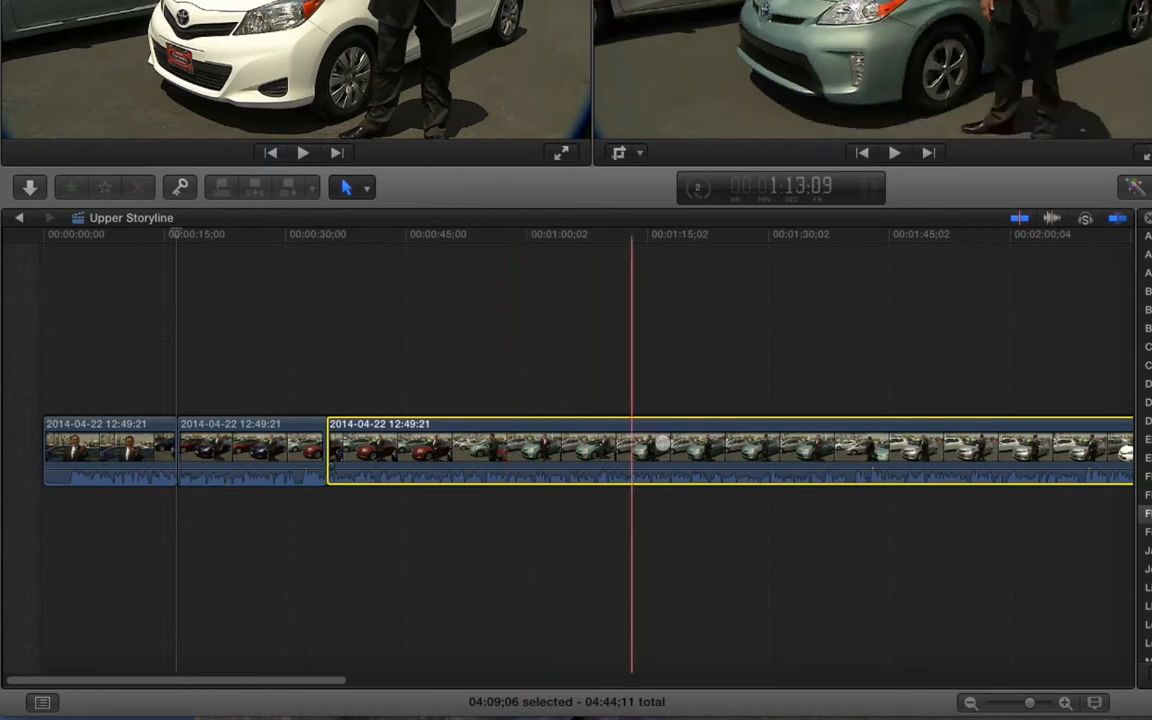
{"action": "key", "text": "super+b"}
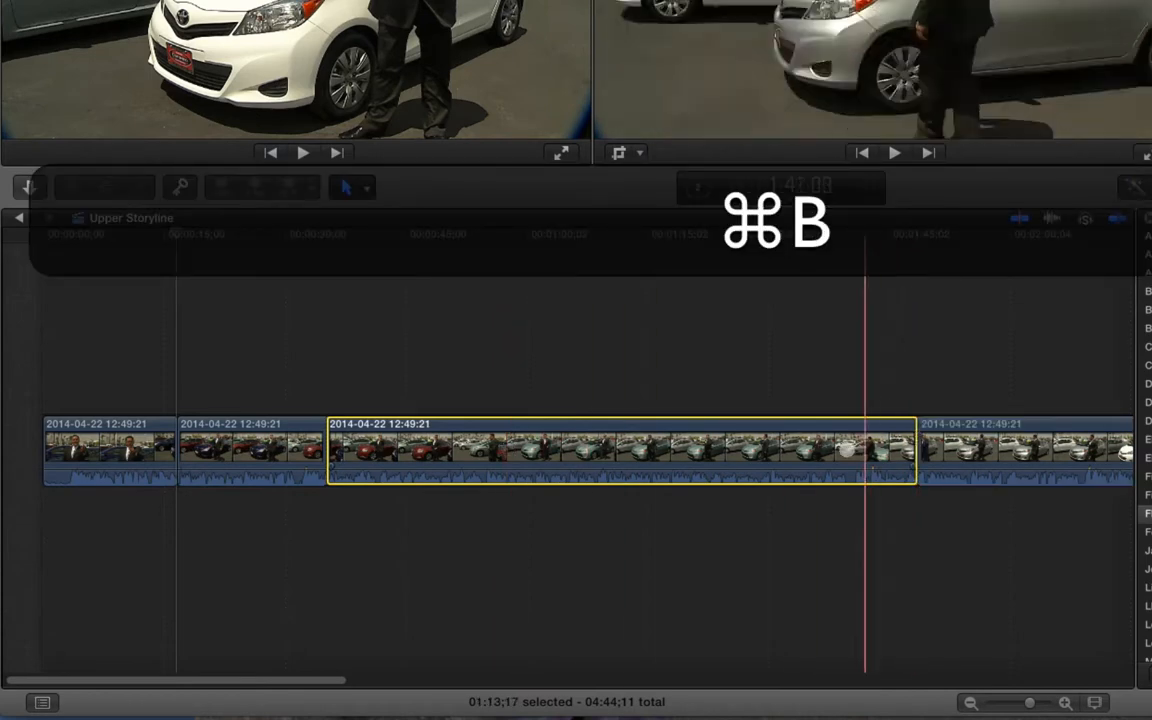
{"action": "key", "text": "BackSpace"}
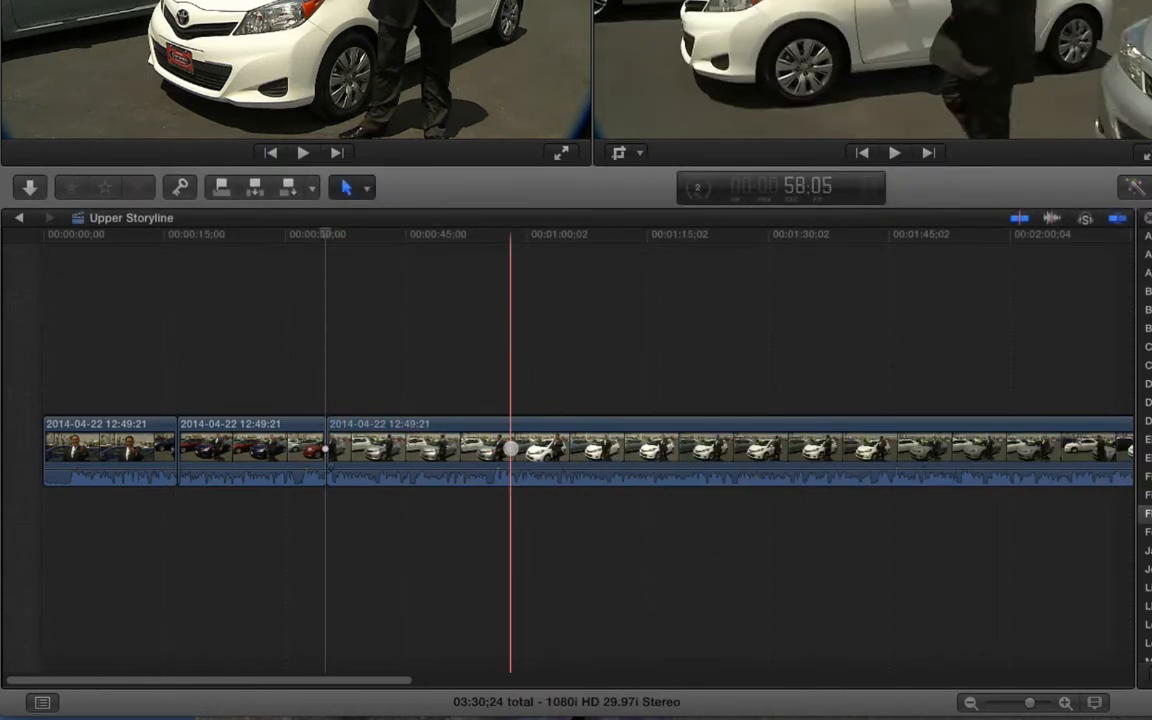
Split the third clip at about 58:02 and delete everything after the cut.
{"action": "left_click", "coordinate": [509, 450]}
{"action": "key", "text": "super+b"}
{"action": "left_click", "coordinate": [583, 450]}
{"action": "key", "text": "super+BackSpace"}
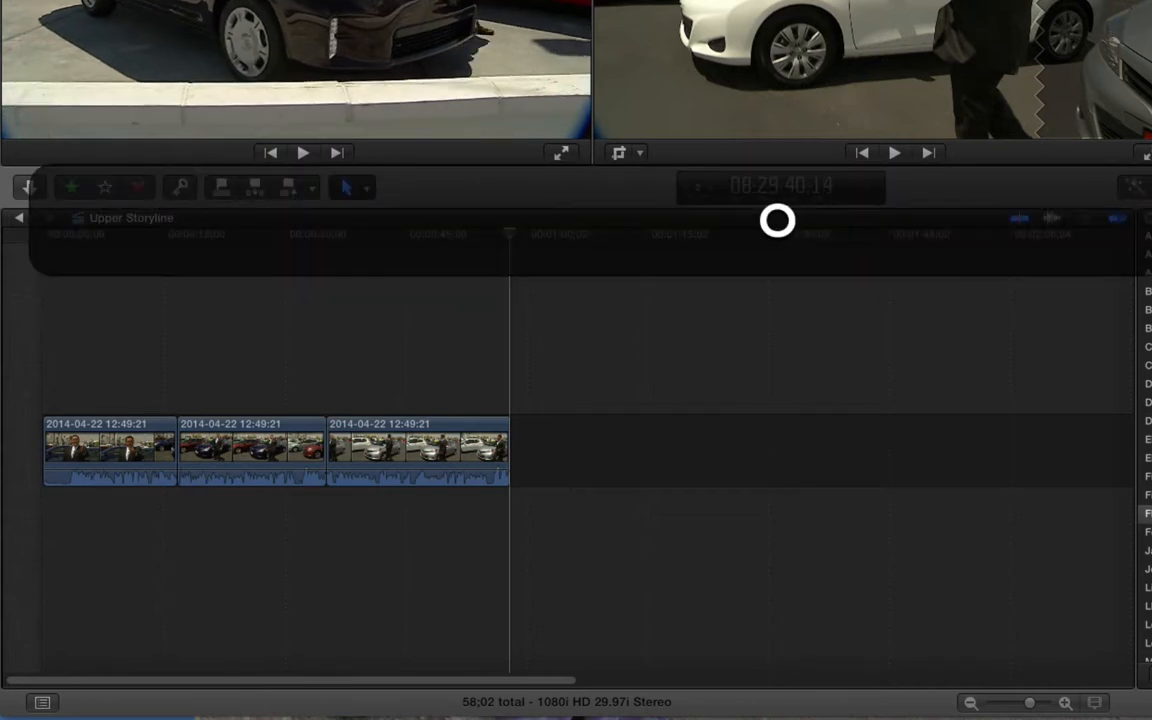
{"action": "left_click_drag", "start_coordinate": [271, 371], "coordinate": [174, 449]}
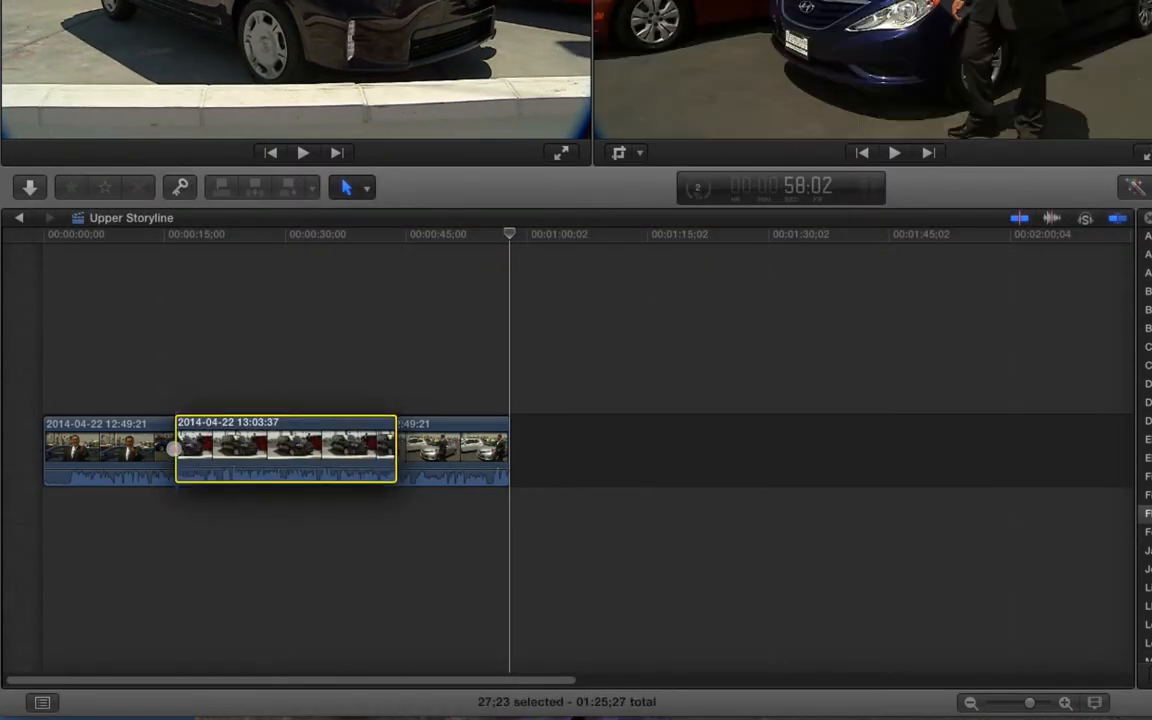
{"action": "key", "text": "alt"}
{"action": "left_click_drag", "start_coordinate": [274, 447], "coordinate": [571, 260]}
{"action": "key", "text": "t"}
{"action": "key", "text": "a"}
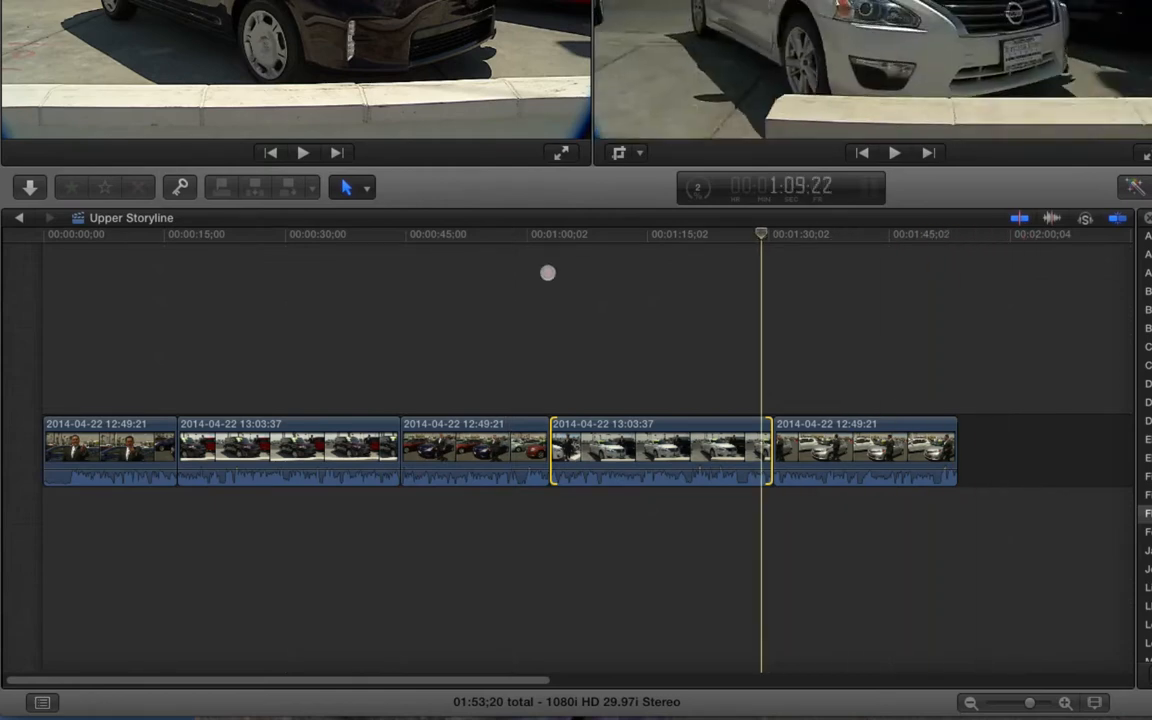
Try swapping the last two clips and moving the third clip along the storyline, restoring the original clip order.
{"action": "left_click", "coordinate": [262, 313]}
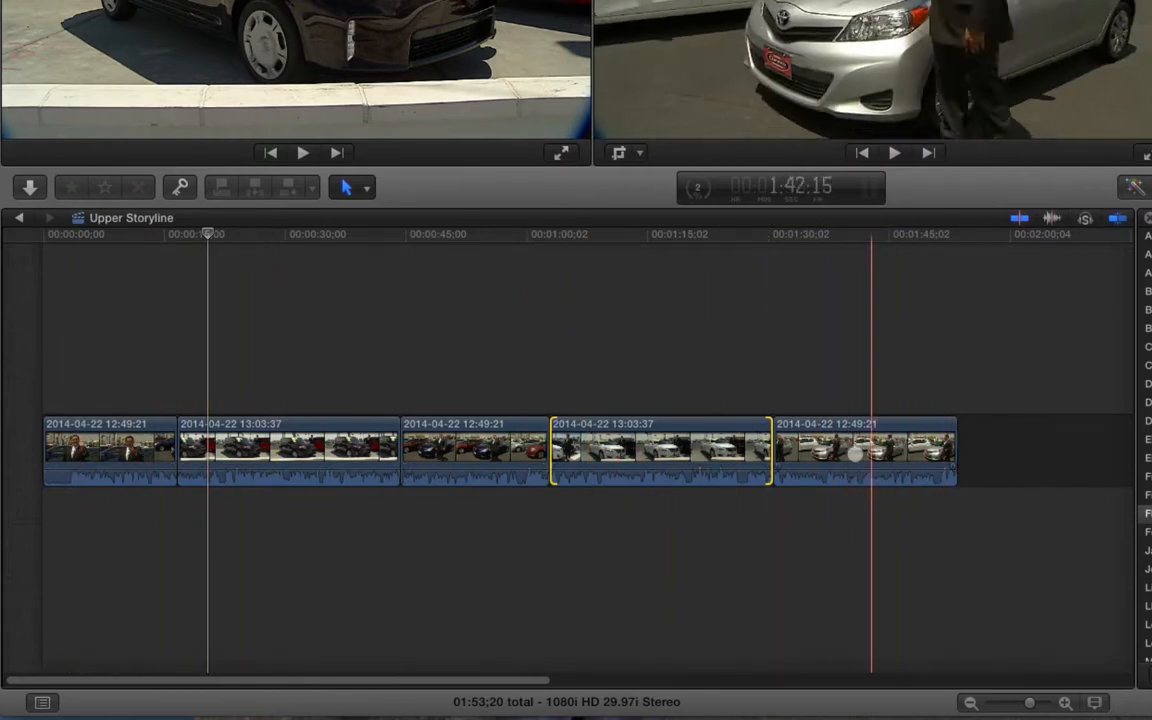
{"action": "left_click_drag", "start_coordinate": [856, 455], "coordinate": [650, 455]}
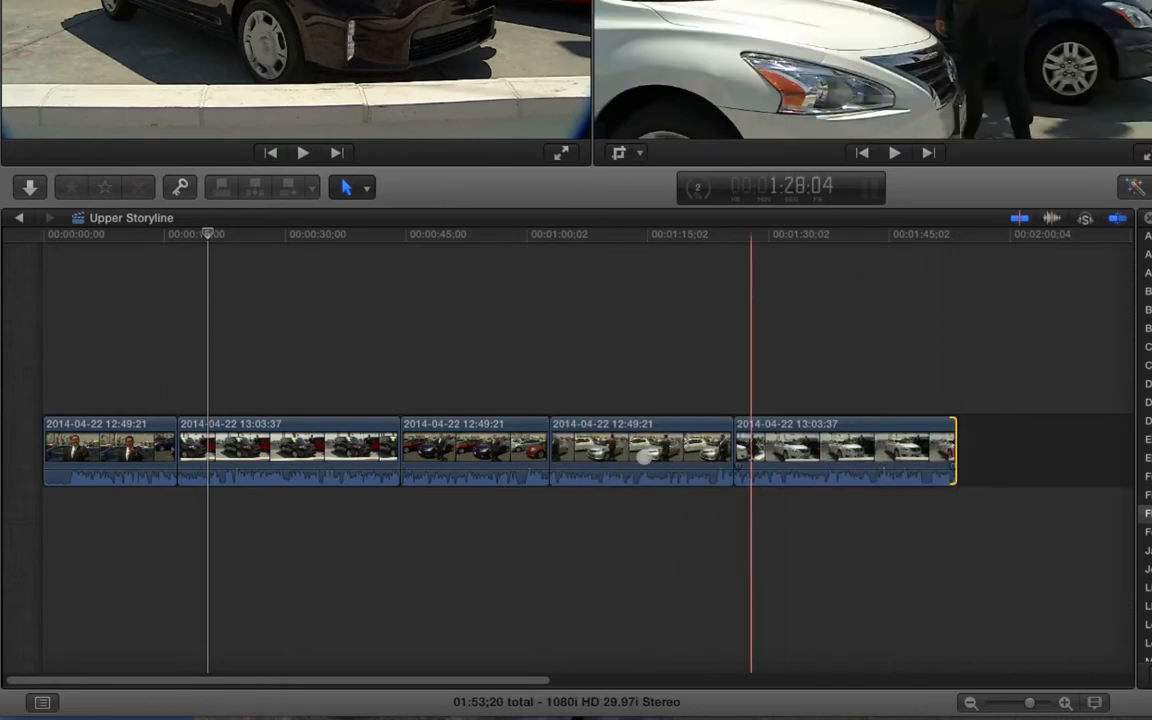
{"action": "left_click_drag", "start_coordinate": [870, 455], "coordinate": [969, 453]}
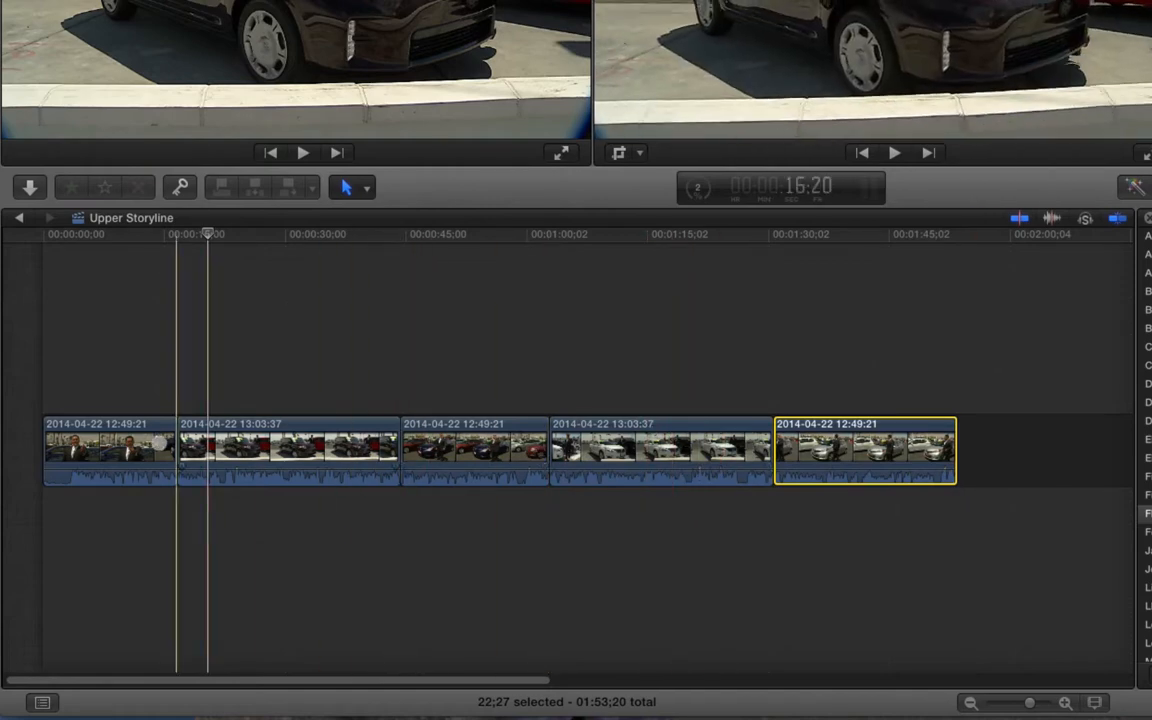
{"action": "left_click_drag", "start_coordinate": [442, 452], "coordinate": [950, 455]}
{"action": "left_click_drag", "start_coordinate": [699, 604], "coordinate": [442, 463]}
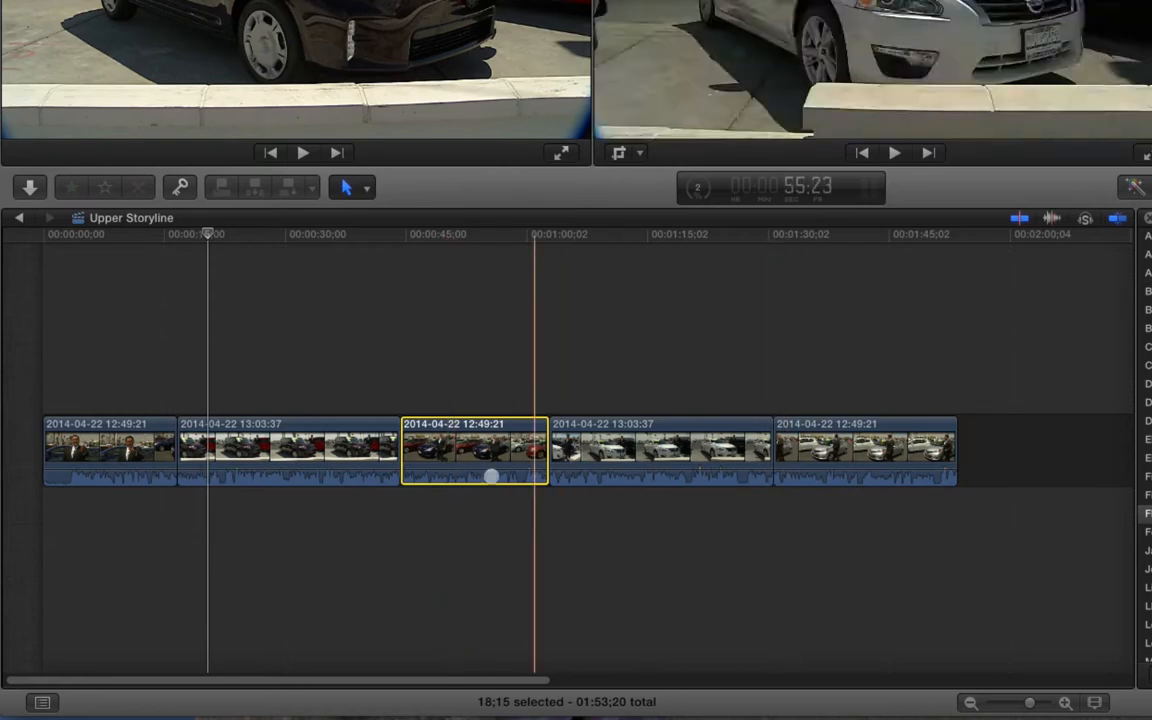
Try lifting the third clip out of the primary storyline as a connected clip above it, and undo the move.
{"action": "left_click_drag", "start_coordinate": [491, 476], "coordinate": [458, 350]}
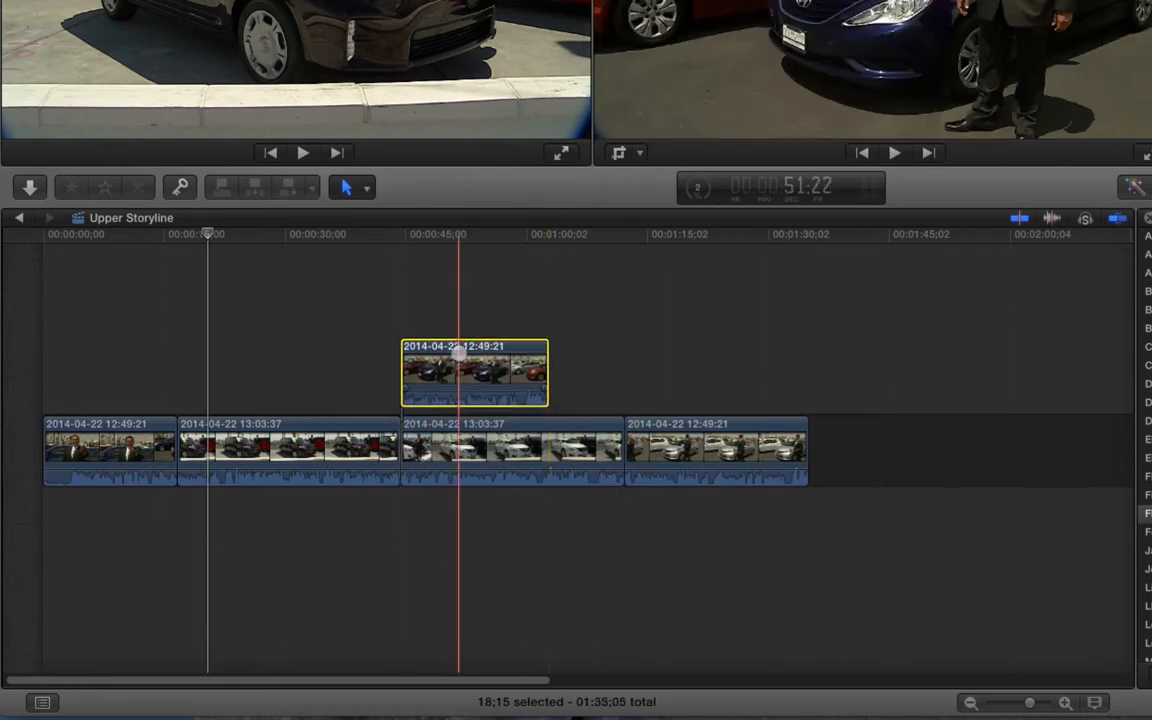
{"action": "key", "text": "super+z"}
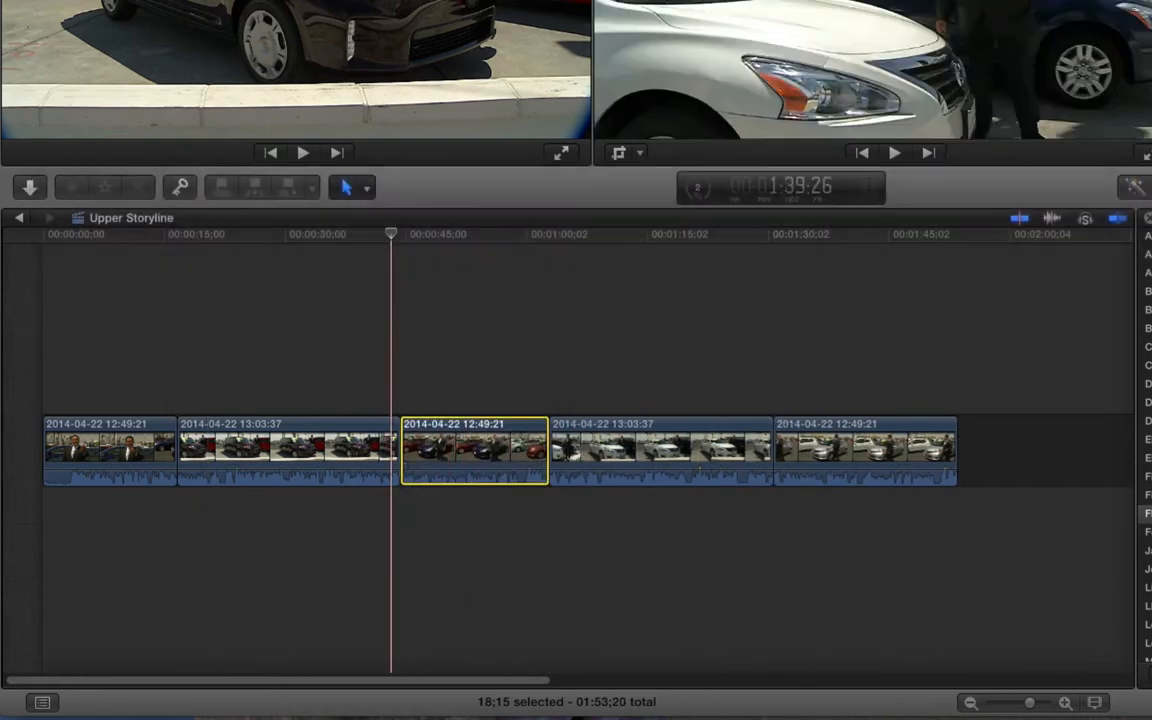
Connect two Fletcher titles above the third clip, staggering the 10-second one to start shortly after the 5-second one.
{"action": "left_click_drag", "start_coordinate": [963, 413], "coordinate": [458, 395]}
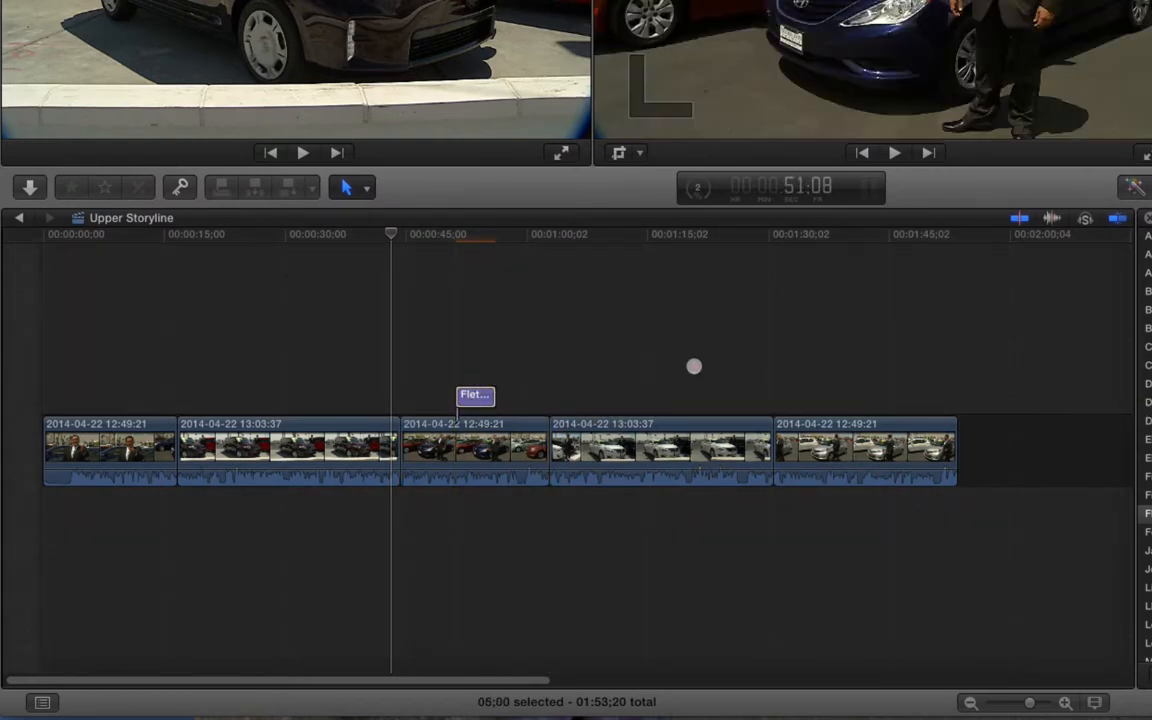
{"action": "left_click_drag", "start_coordinate": [514, 342], "coordinate": [468, 355]}
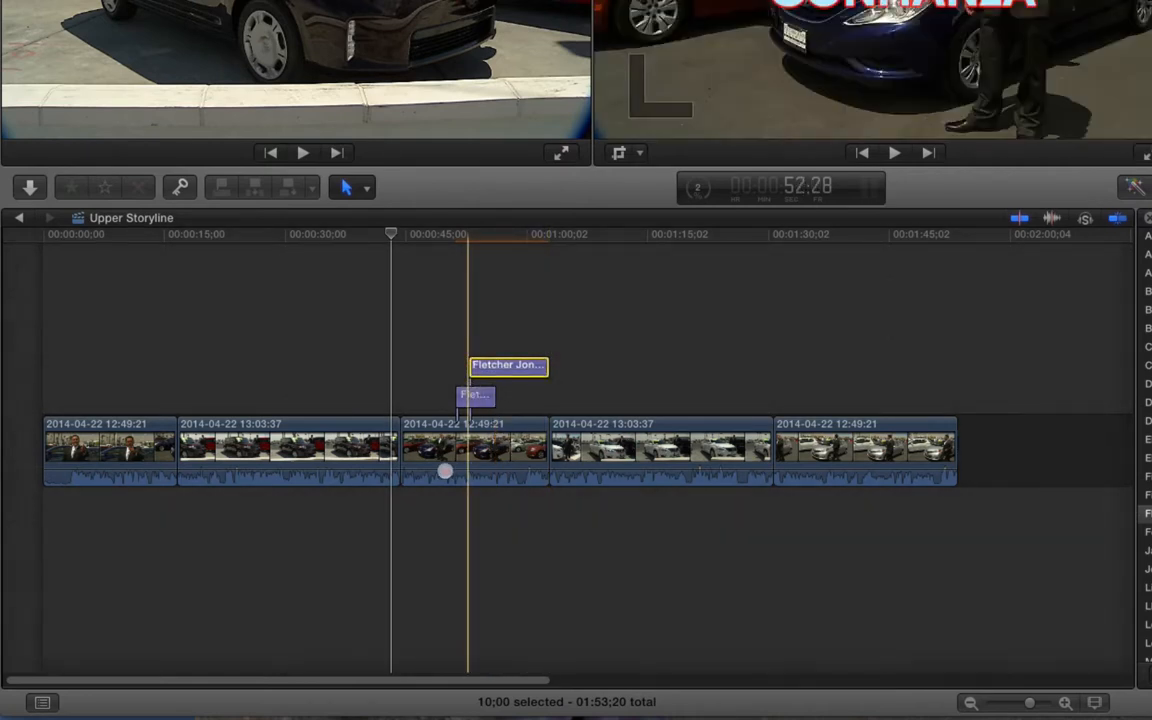
{"action": "left_click_drag", "start_coordinate": [438, 472], "coordinate": [735, 476]}
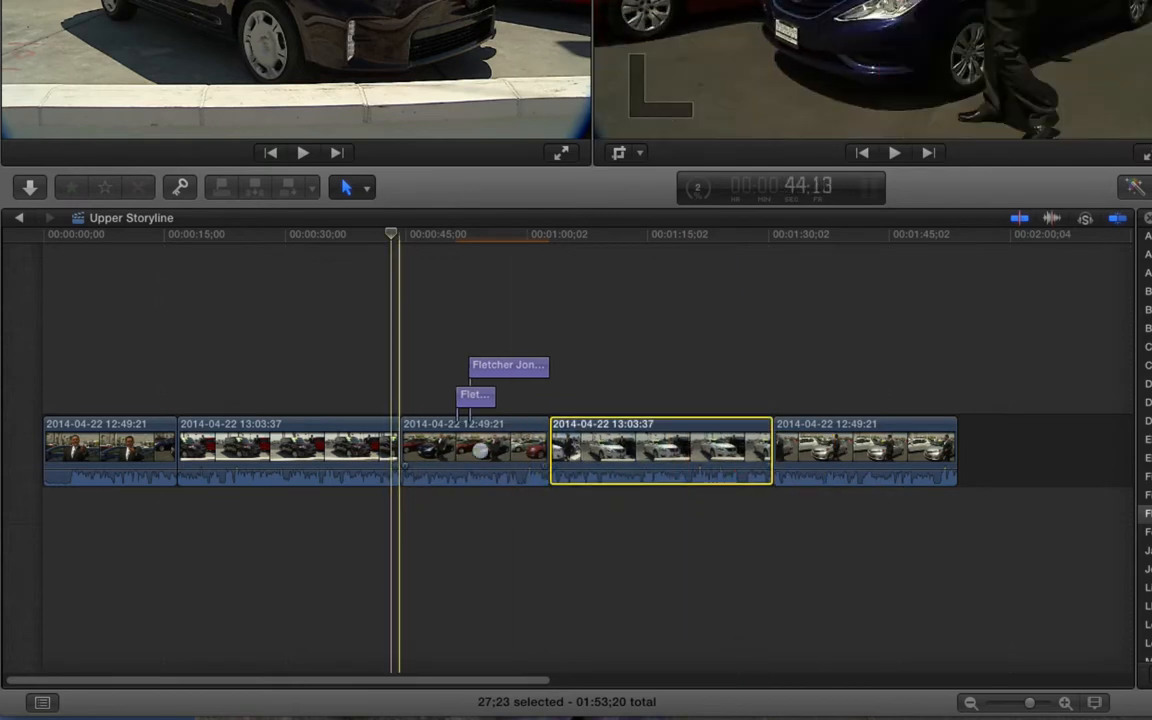
{"action": "left_click", "coordinate": [468, 462]}
{"action": "left_click_drag", "start_coordinate": [538, 455], "coordinate": [405, 482]}
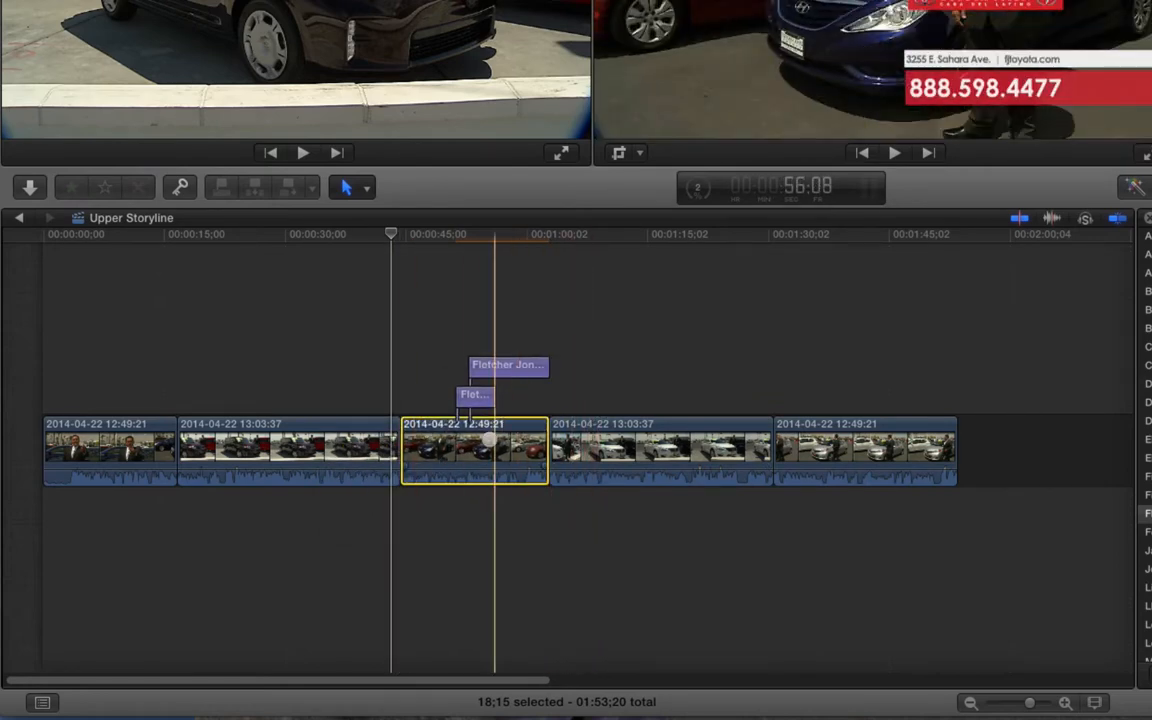
{"action": "left_click_drag", "start_coordinate": [489, 439], "coordinate": [409, 476]}
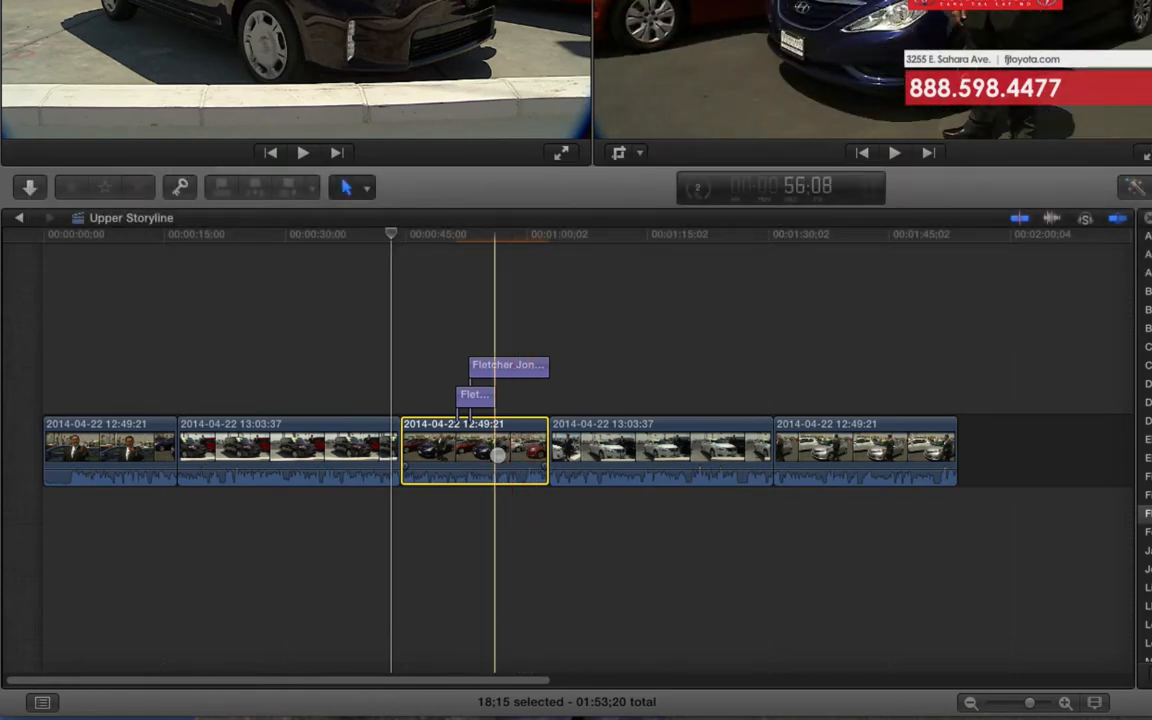
Try slipping the third clip's footage with the Trim tool so its connected titles shift over the fourth clip, and undo the slip.
{"action": "key", "text": "t"}
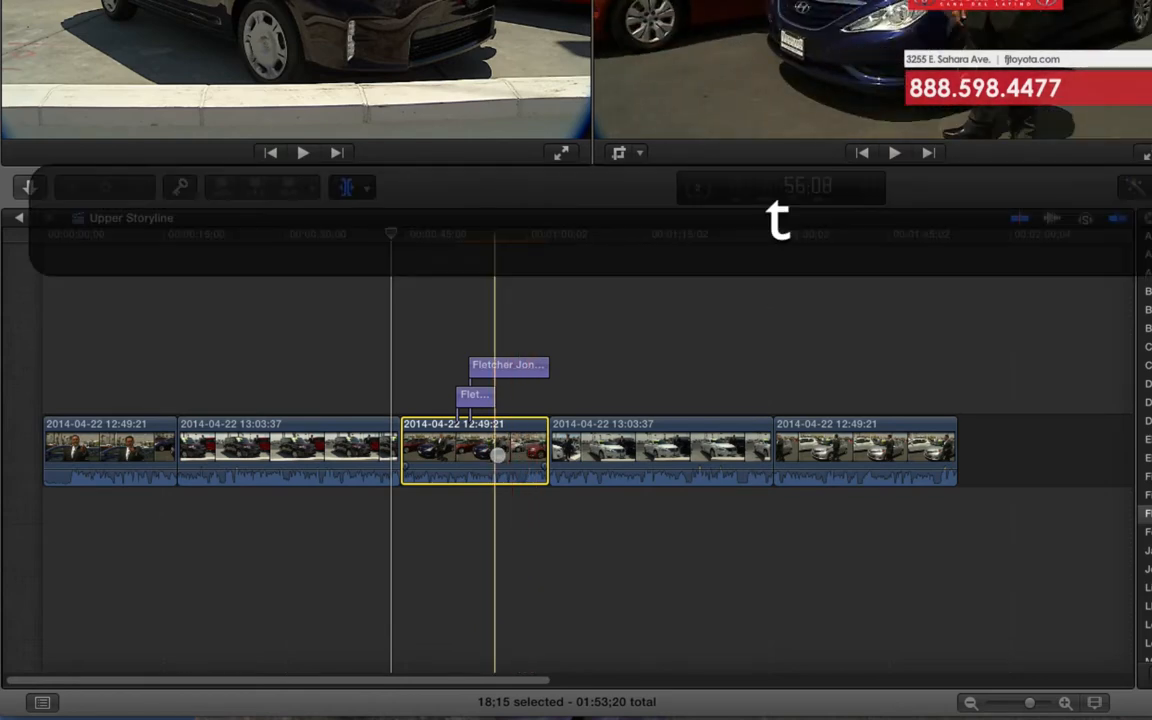
{"action": "left_click_drag", "start_coordinate": [497, 455], "coordinate": [661, 463]}
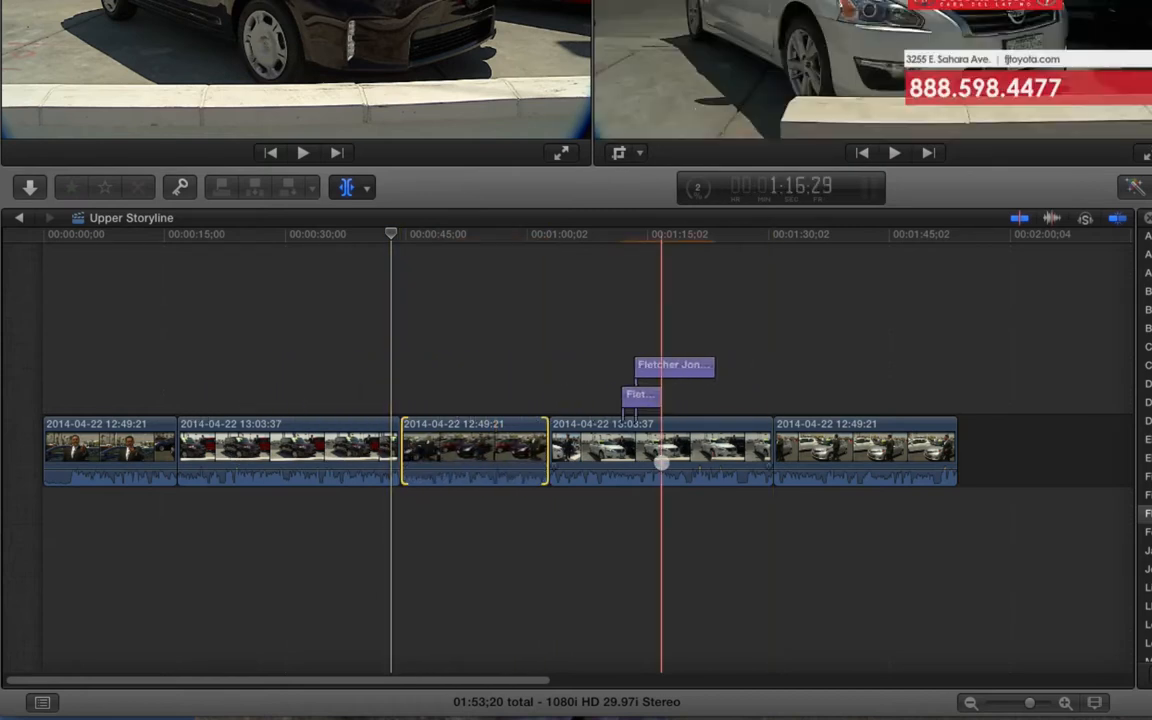
{"action": "key", "text": "super+z"}
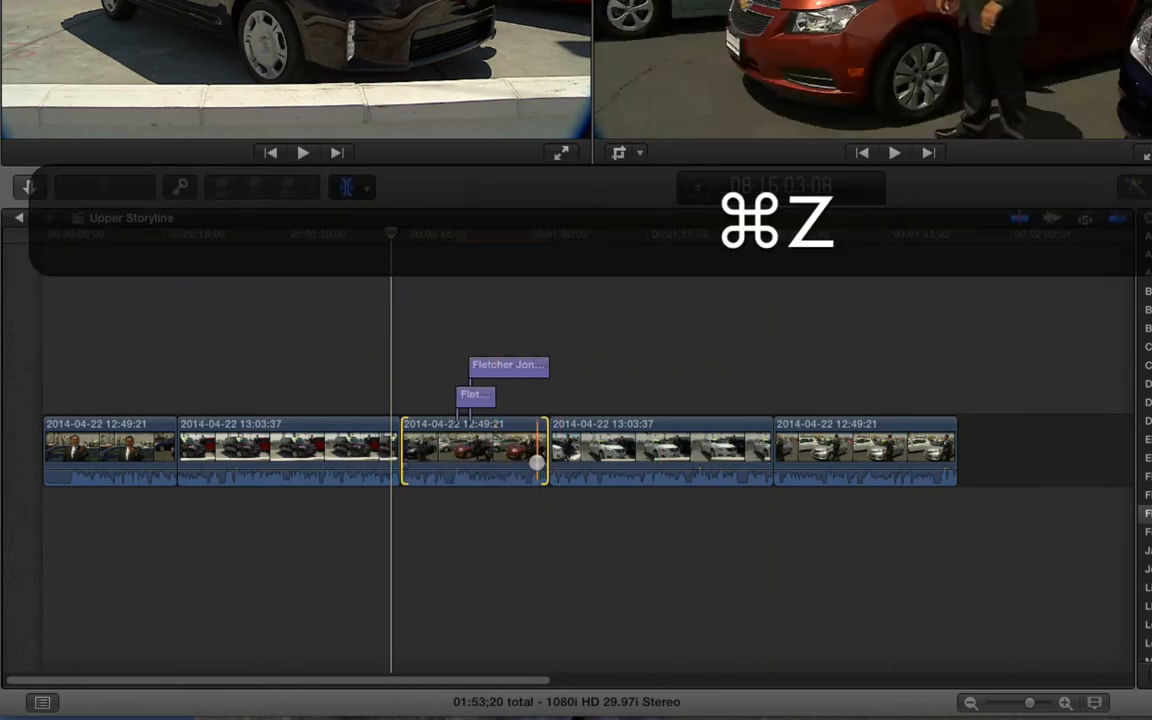
Try slipping the third clip's footage the opposite way to show the green car, and undo that slip.
{"action": "left_click_drag", "start_coordinate": [537, 463], "coordinate": [503, 443]}
{"action": "key", "text": "a"}
{"action": "left_click", "coordinate": [630, 450]}
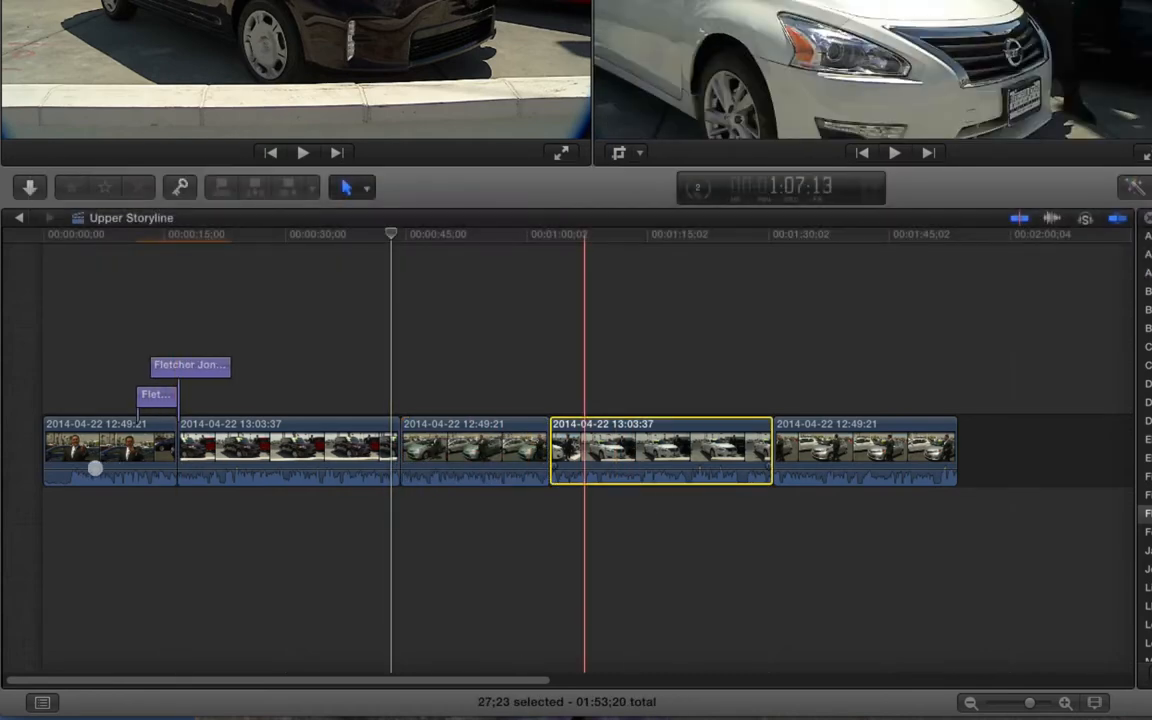
{"action": "left_click", "coordinate": [95, 450]}
{"action": "left_click_drag", "start_coordinate": [100, 450], "coordinate": [70, 451]}
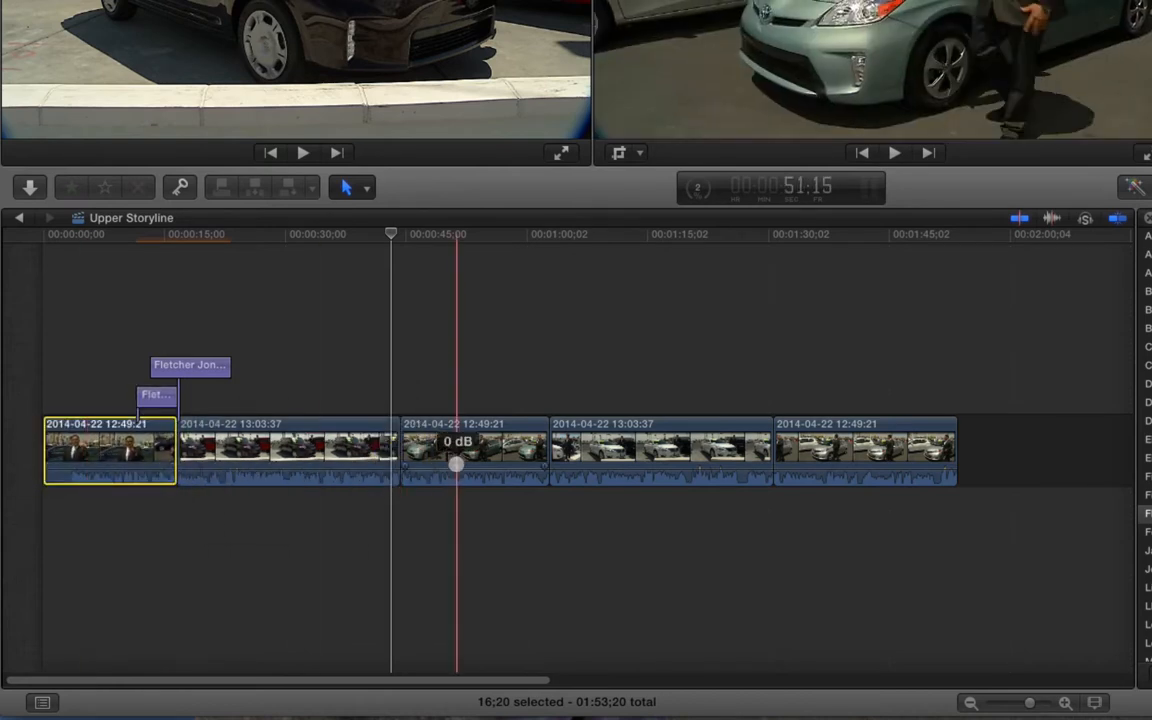
{"action": "left_click_drag", "start_coordinate": [464, 458], "coordinate": [527, 465]}
{"action": "key", "text": "super+z"}
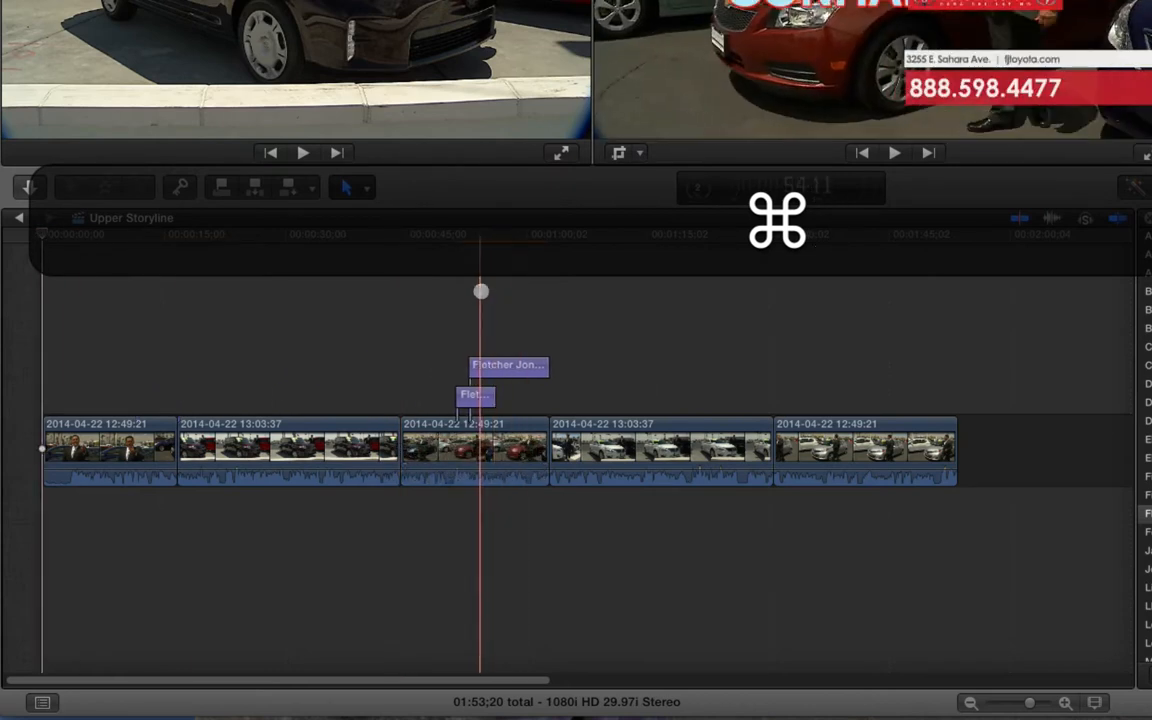
Add a 15-frame transition between the third and fourth clips and a one-second transition between the fourth and fifth clips.
{"action": "left_click", "coordinate": [467, 262]}
{"action": "left_click_drag", "start_coordinate": [460, 255], "coordinate": [236, 278]}
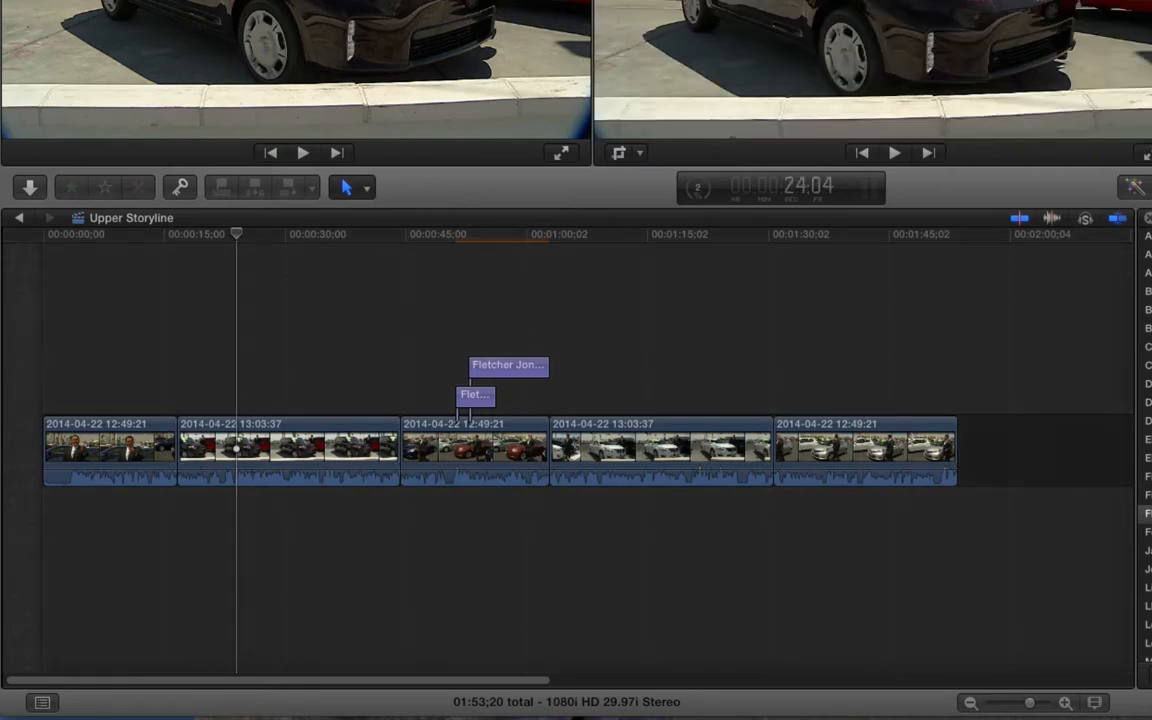
{"action": "left_click_drag", "start_coordinate": [1150, 376], "coordinate": [933, 394]}
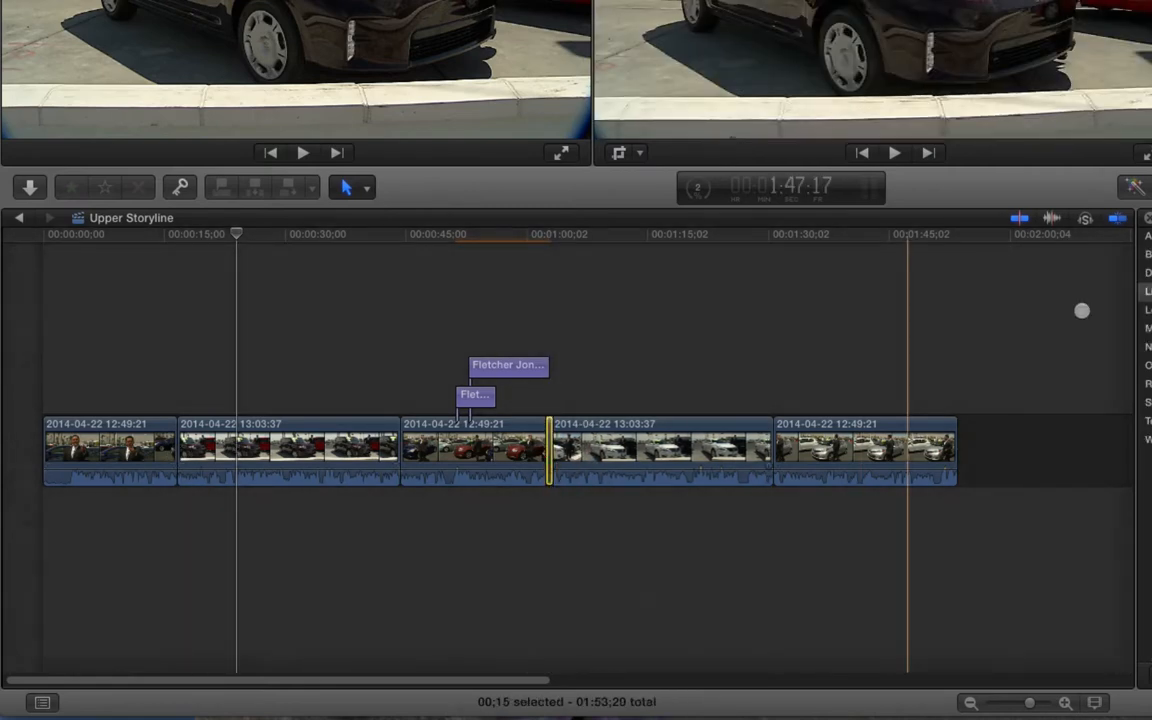
{"action": "left_click", "coordinate": [775, 458]}
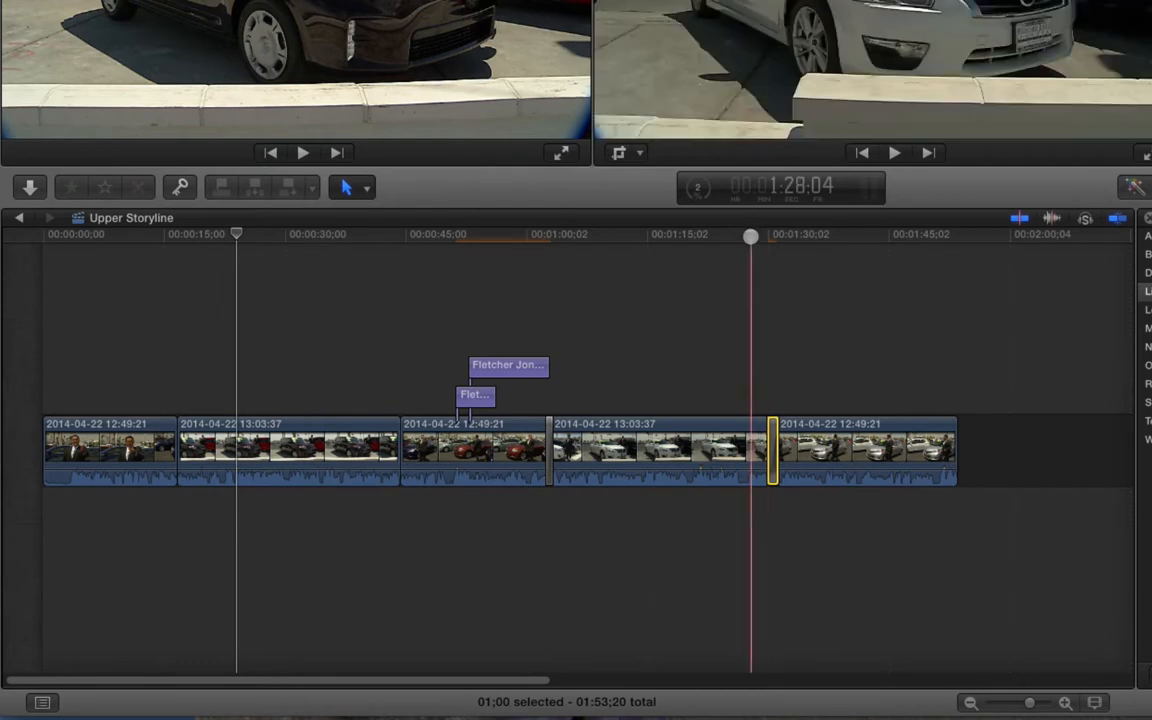
Delete the two transitions on either side of the fourth clip.
{"action": "left_click", "coordinate": [775, 235]}
{"action": "left_click_drag", "start_coordinate": [780, 235], "coordinate": [653, 294]}
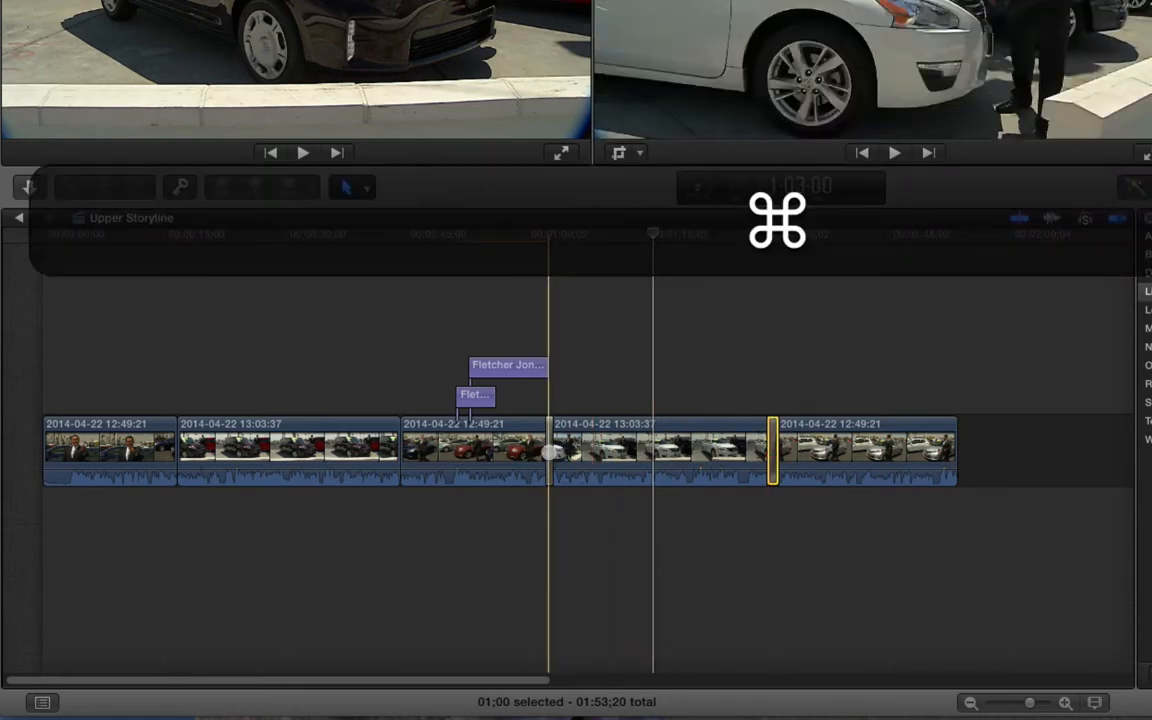
{"action": "left_click", "coordinate": [548, 450], "text": "super"}
{"action": "key", "text": "super+BackSpace"}
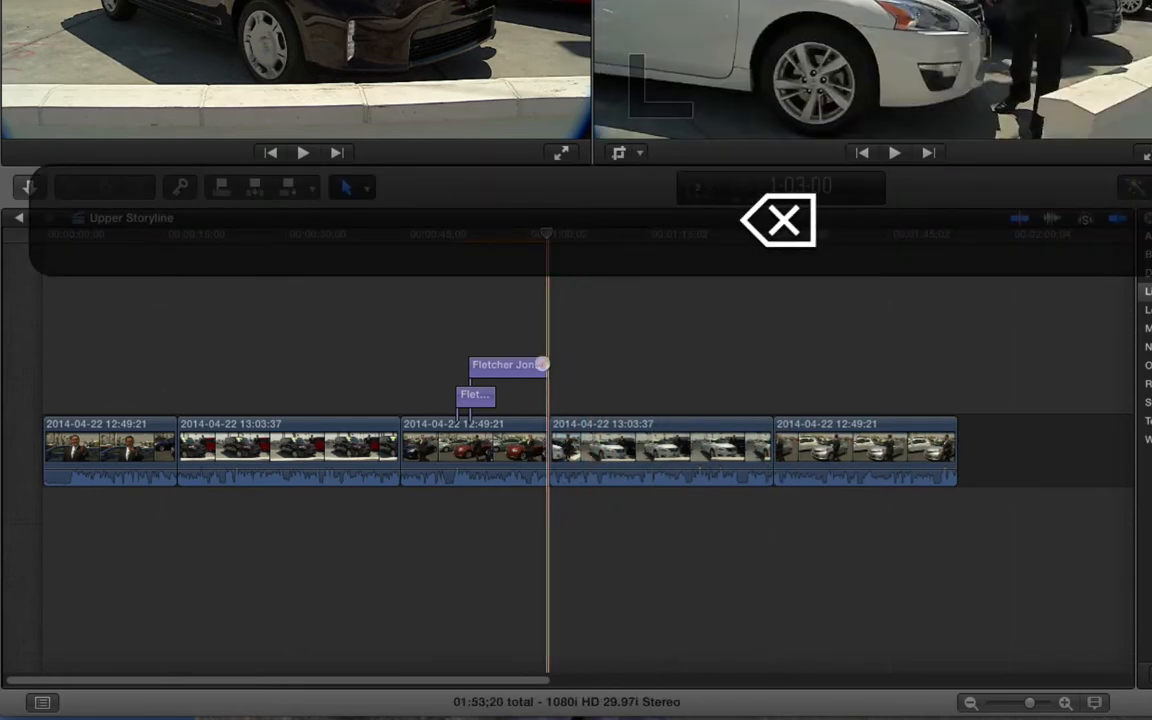
Delete both connected titles above the third clip.
{"action": "left_click_drag", "start_coordinate": [549, 364], "coordinate": [471, 403]}
{"action": "key", "text": "BackSpace"}
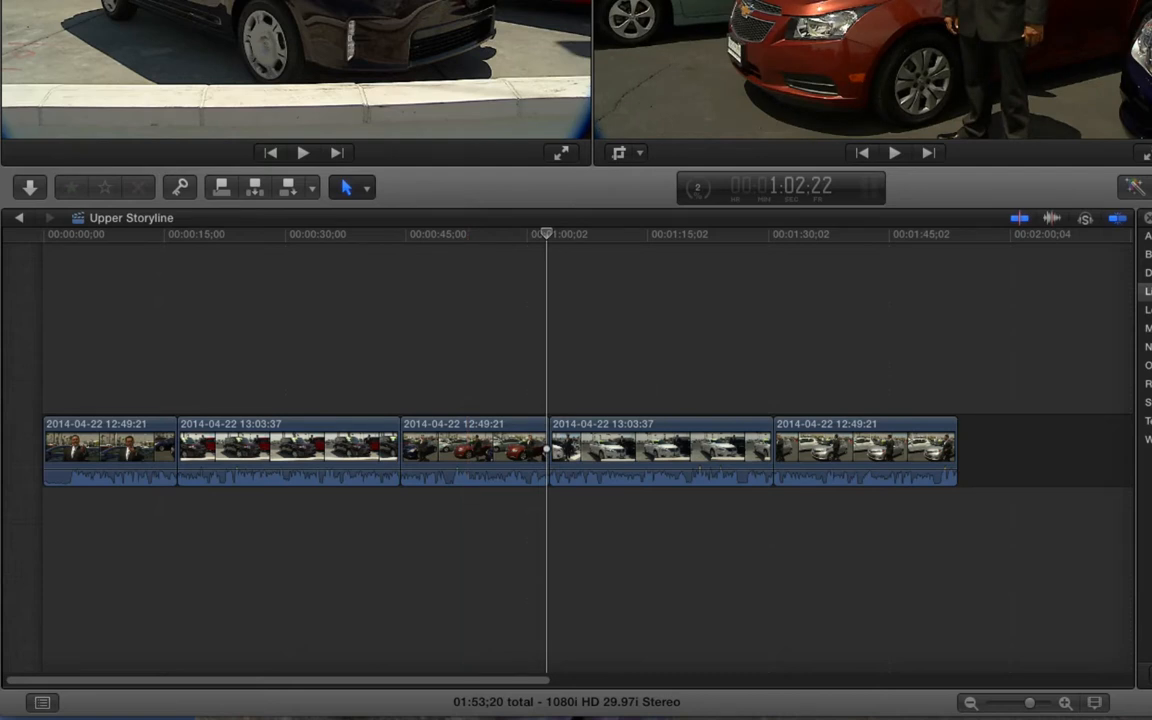
Place the four selected Cruze detail clips as connected clips above the third clip, starting at about 49:27.
{"action": "key", "text": "shift"}
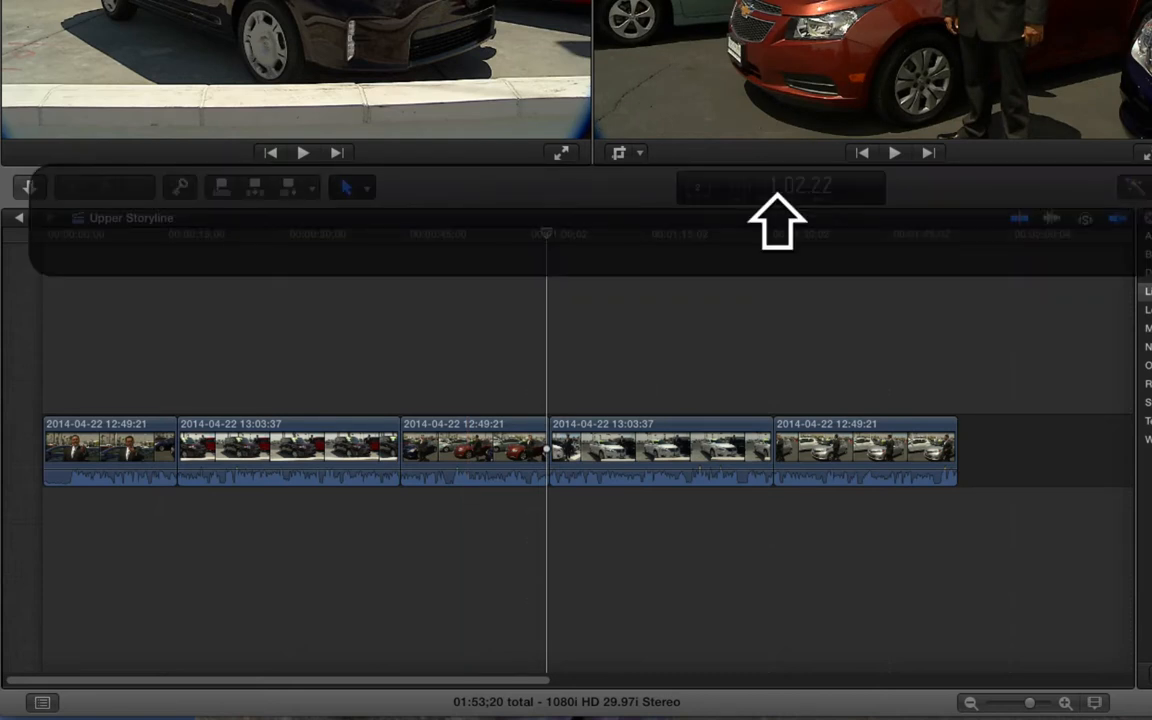
{"action": "key", "text": "super"}
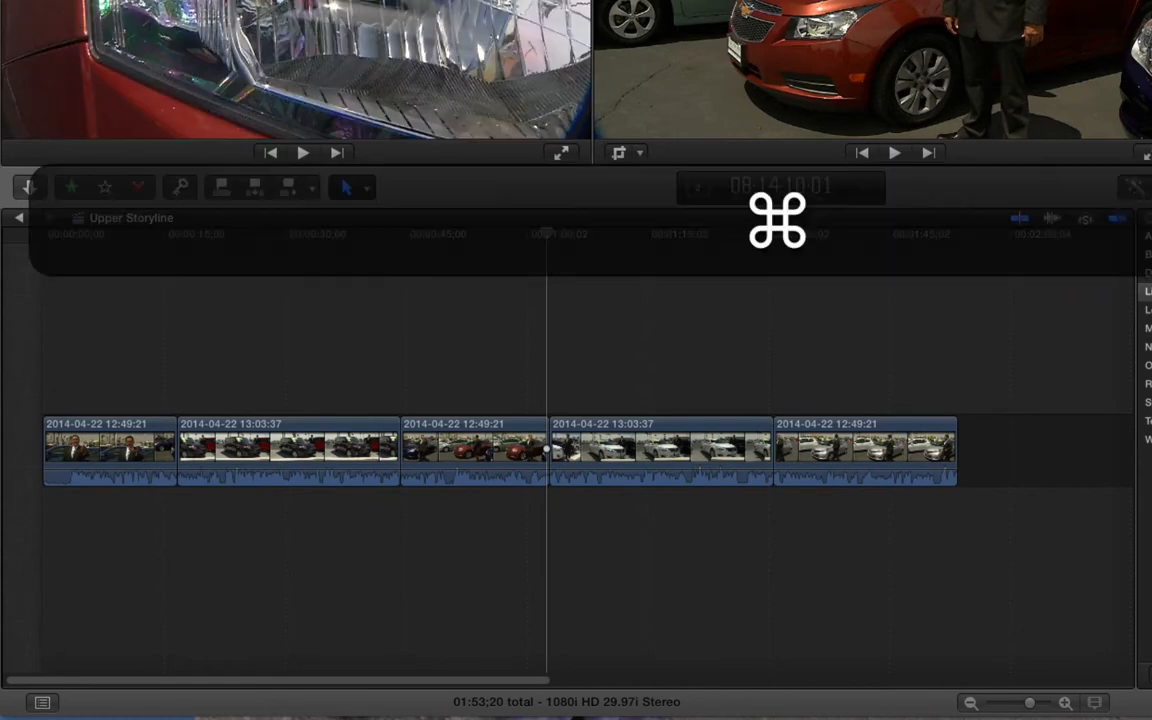
{"action": "left_click_drag", "start_coordinate": [470, 2], "coordinate": [444, 380]}
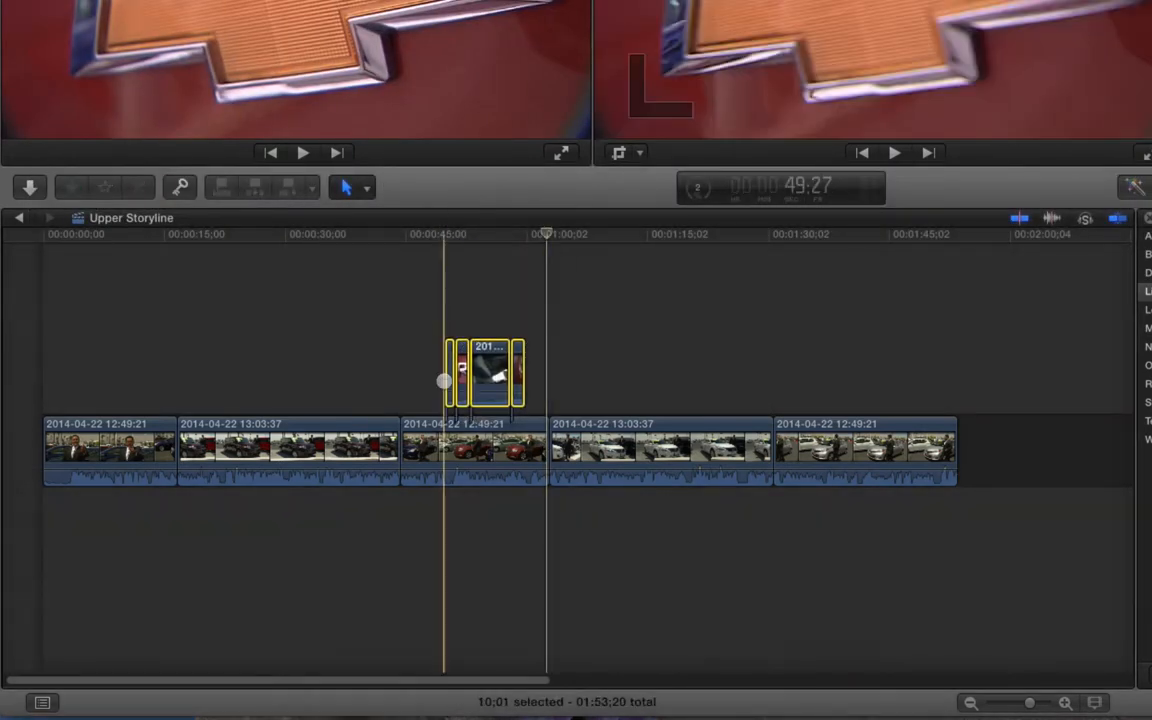
{"action": "key", "text": "z"}
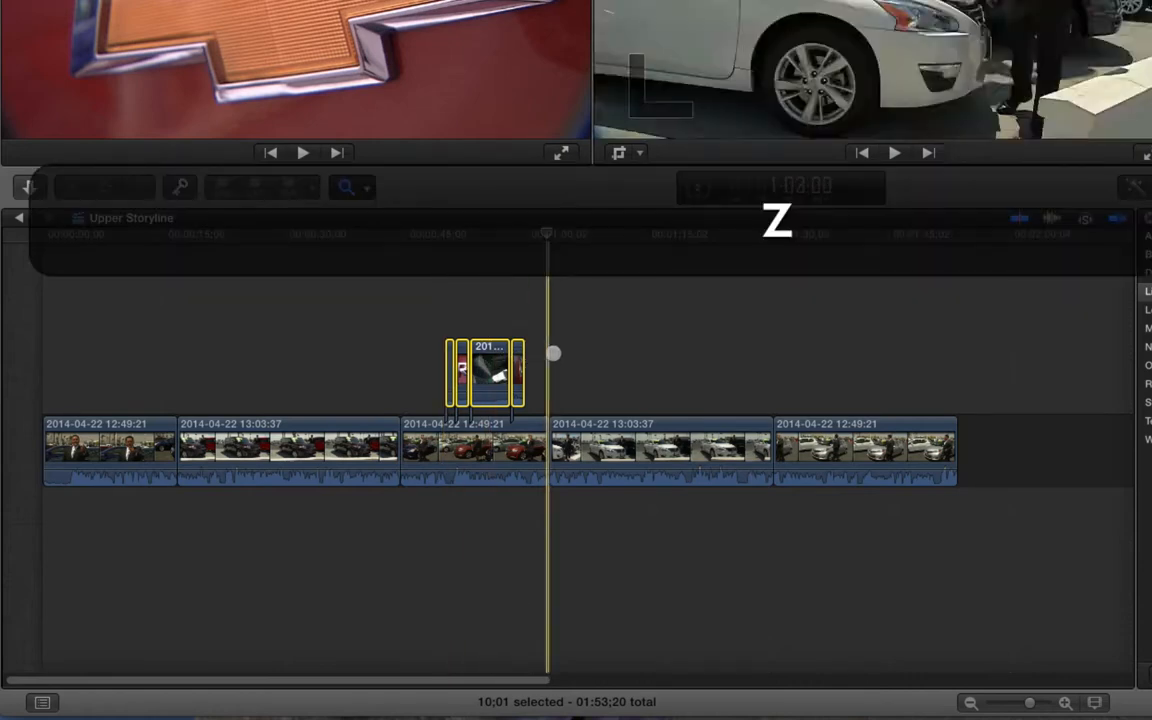
{"action": "left_click_drag", "start_coordinate": [558, 352], "coordinate": [408, 403]}
{"action": "key", "text": "a"}
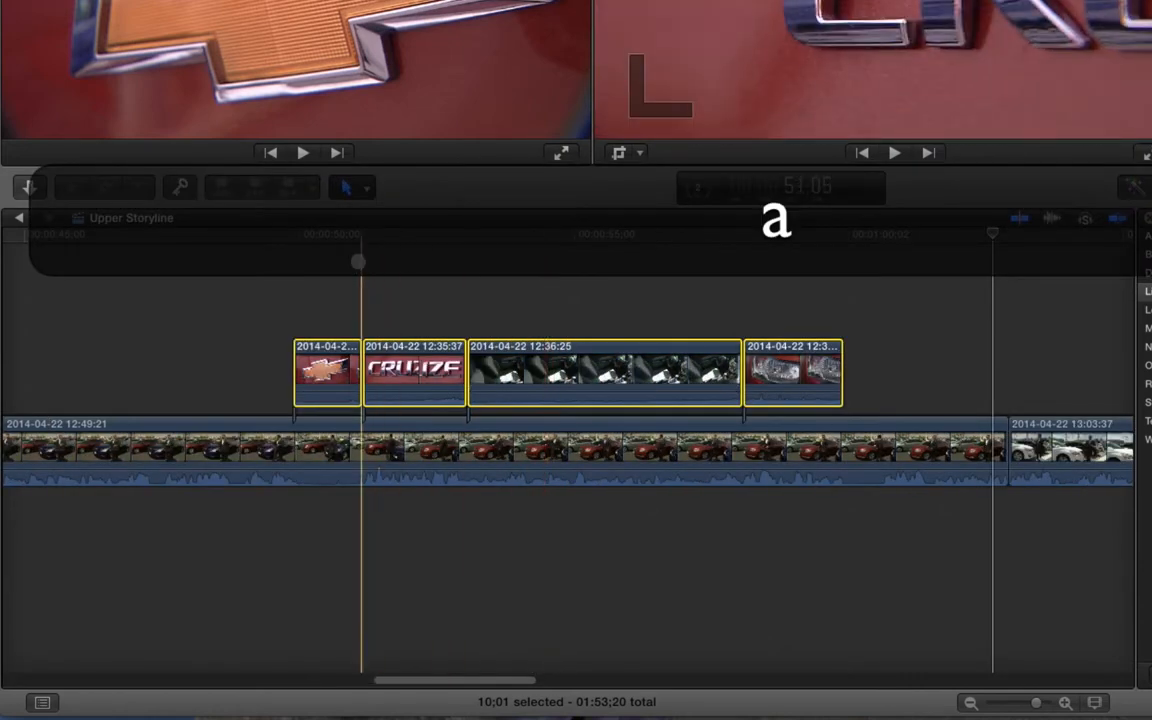
{"action": "left_click", "coordinate": [397, 237]}
{"action": "left_click", "coordinate": [478, 275]}
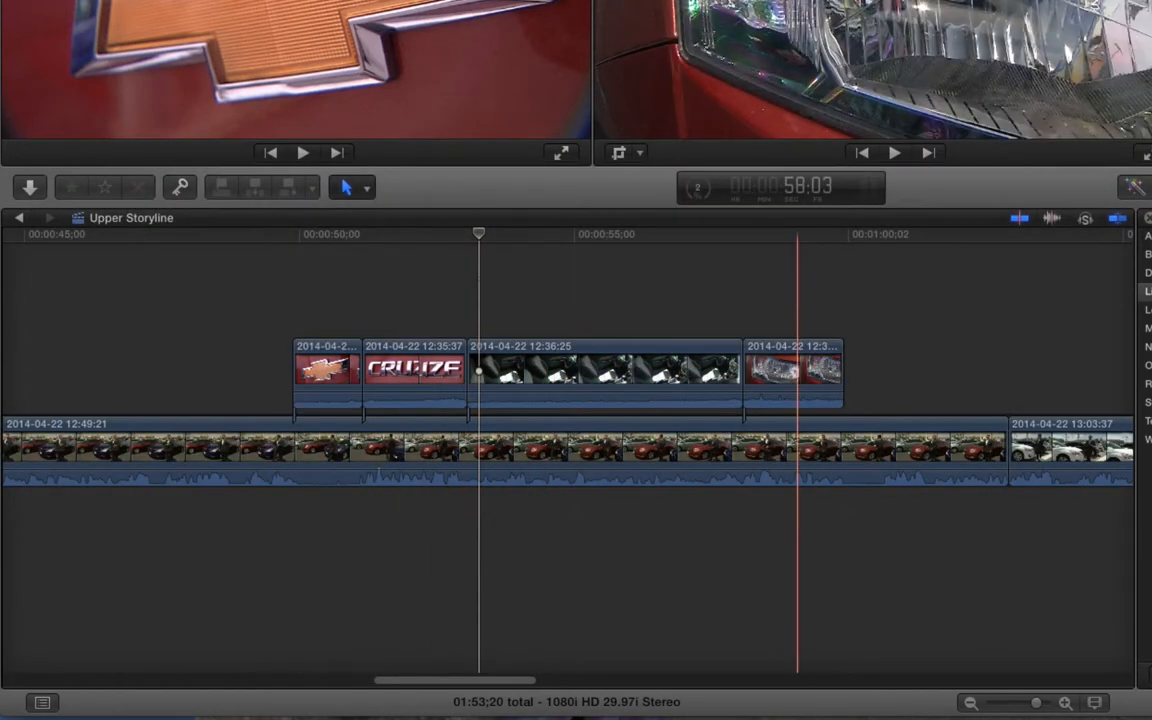
Try adding transitions on the connected CRUZE badge clip with overlapped media, and undo them.
{"action": "left_click_drag", "start_coordinate": [1150, 345], "coordinate": [430, 365]}
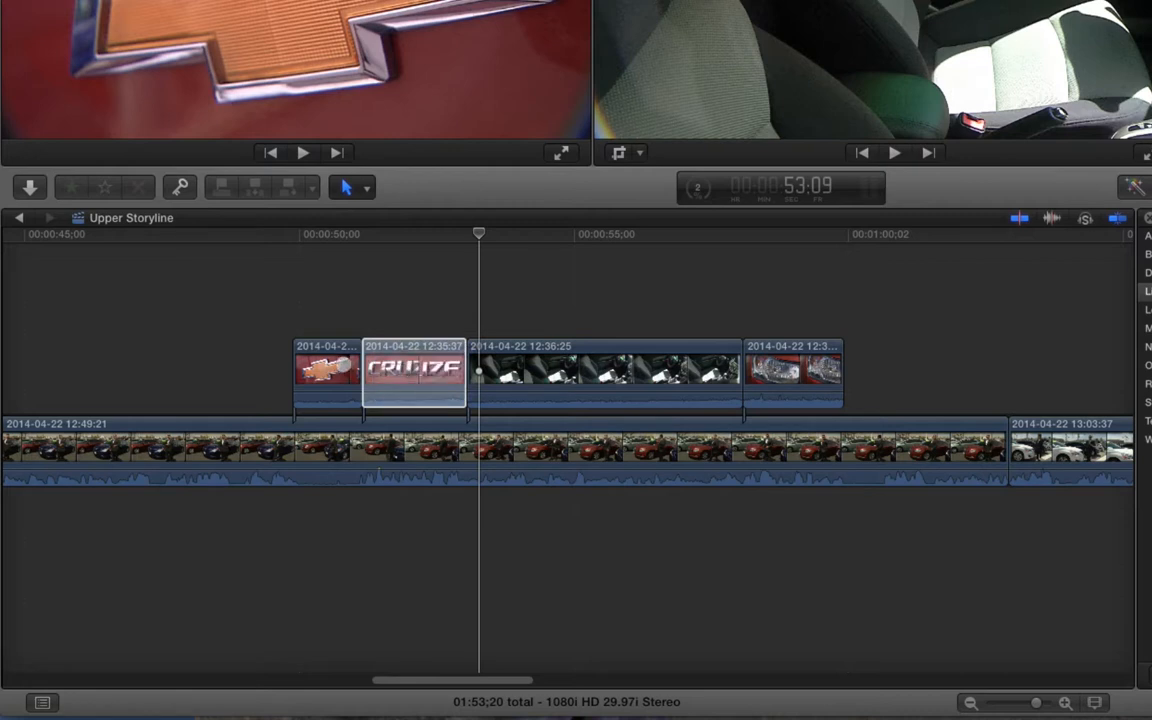
{"action": "left_click_drag", "start_coordinate": [430, 365], "coordinate": [430, 365]}
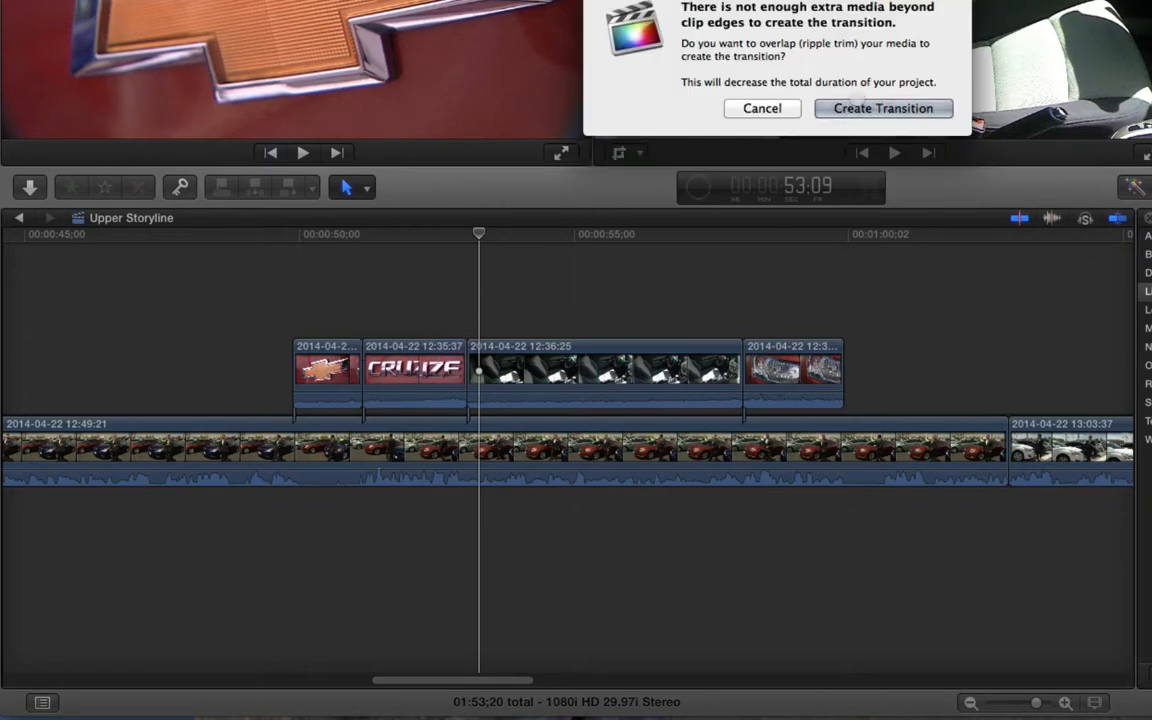
{"action": "left_click", "coordinate": [850, 107]}
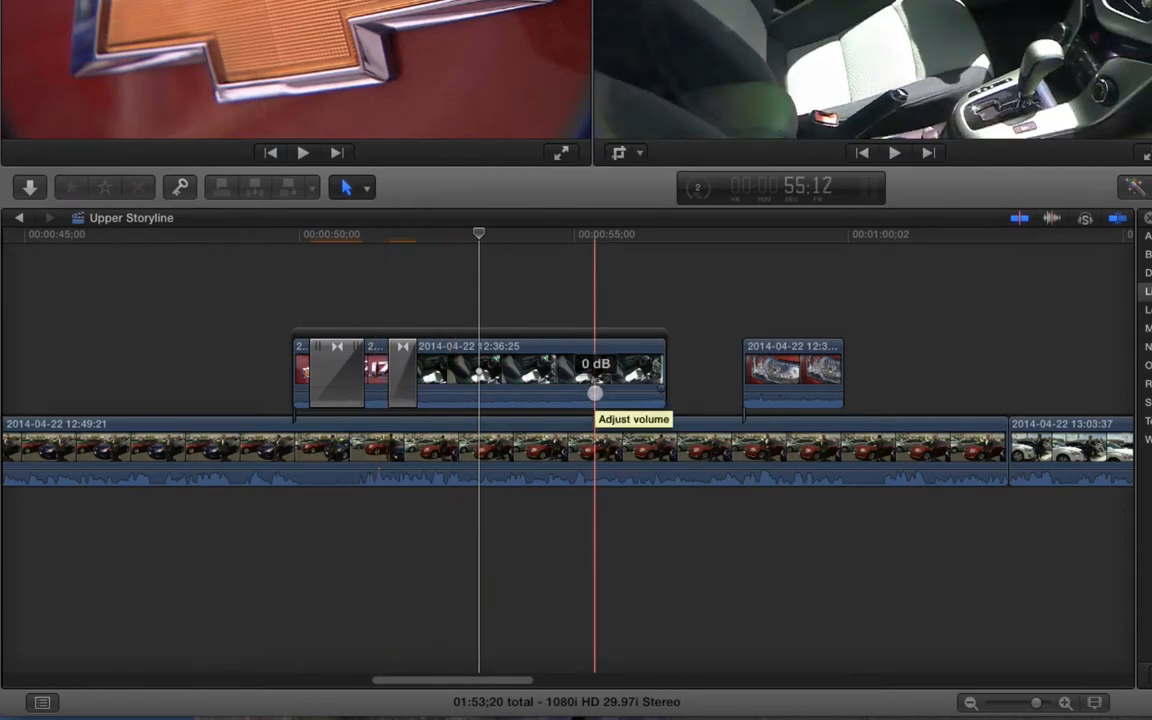
{"action": "key", "text": "super+z"}
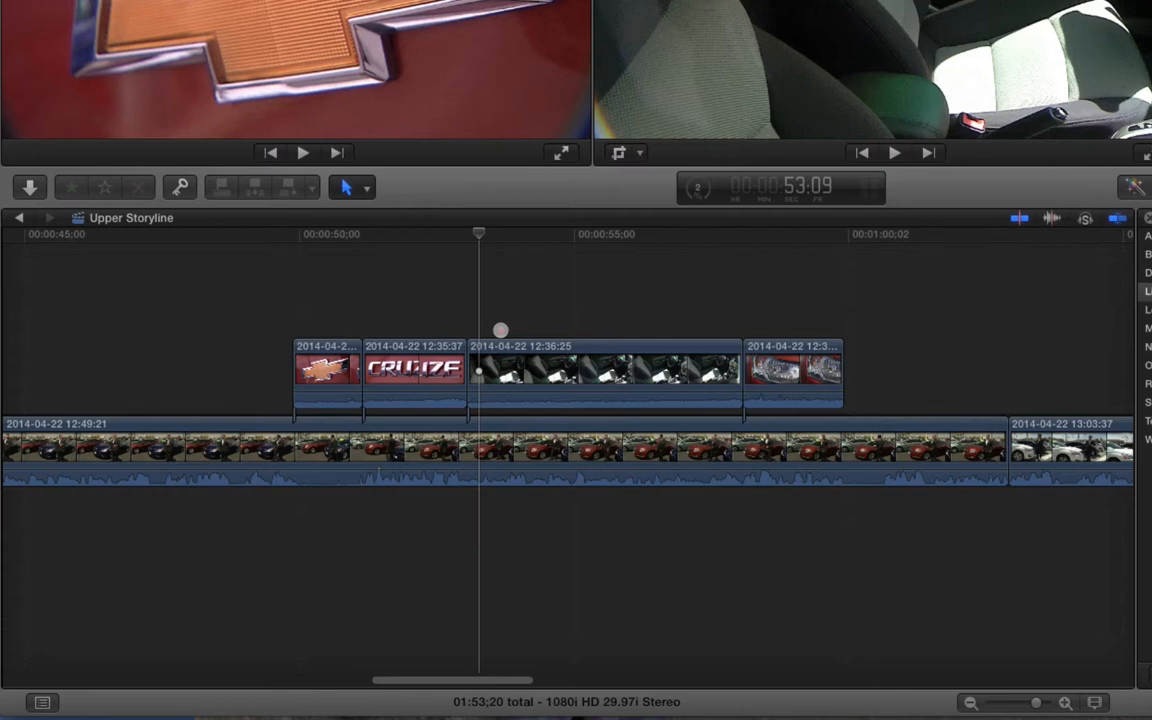
Apply the transition to both ends of the connected CRUZE badge clip, allowing the media to overlap.
{"action": "left_click_drag", "start_coordinate": [420, 372], "coordinate": [428, 362]}
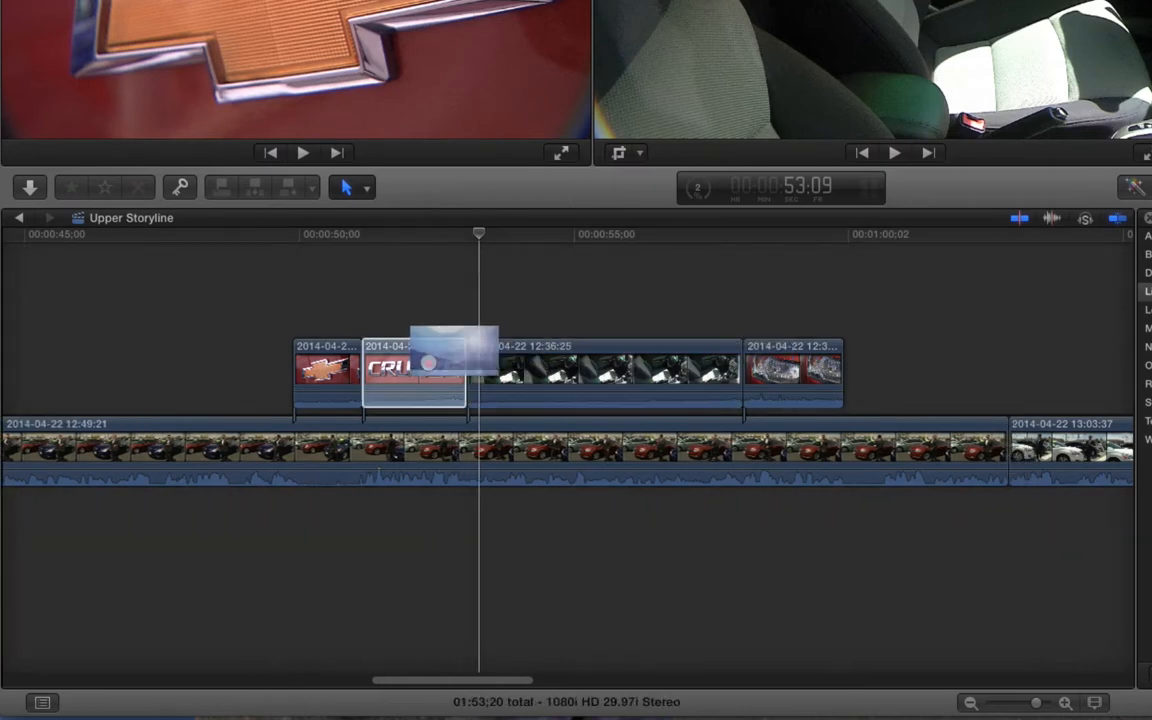
{"action": "key", "text": "super+t"}
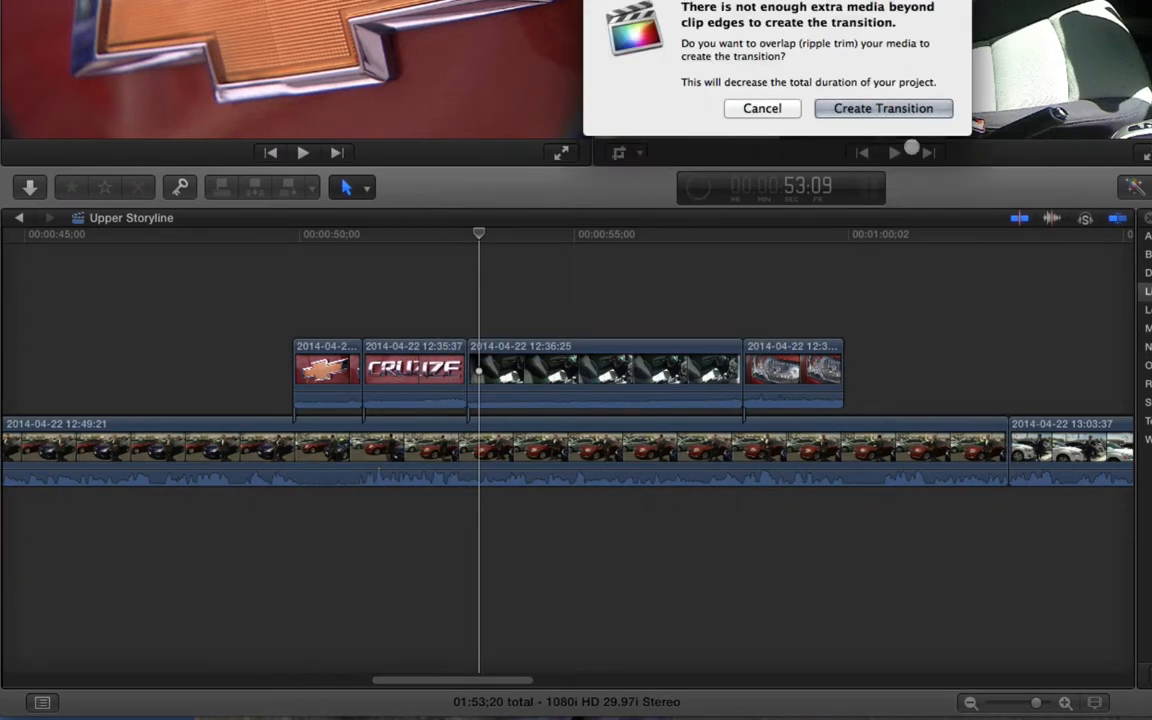
{"action": "left_click", "coordinate": [883, 108]}
Close the gap before the headlight clip and apply the transition to both of its ends, allowing the media to overlap.
{"action": "left_click_drag", "start_coordinate": [787, 372], "coordinate": [712, 375]}
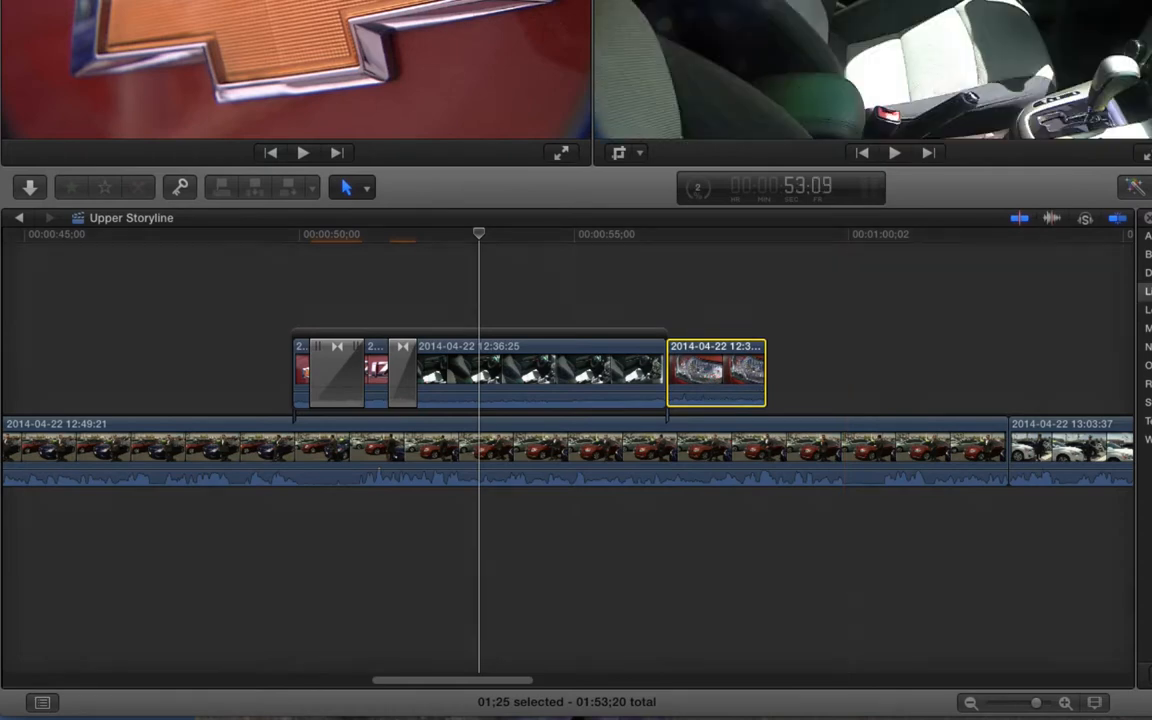
{"action": "left_click_drag", "start_coordinate": [1150, 400], "coordinate": [683, 380]}
{"action": "key", "text": "super+t"}
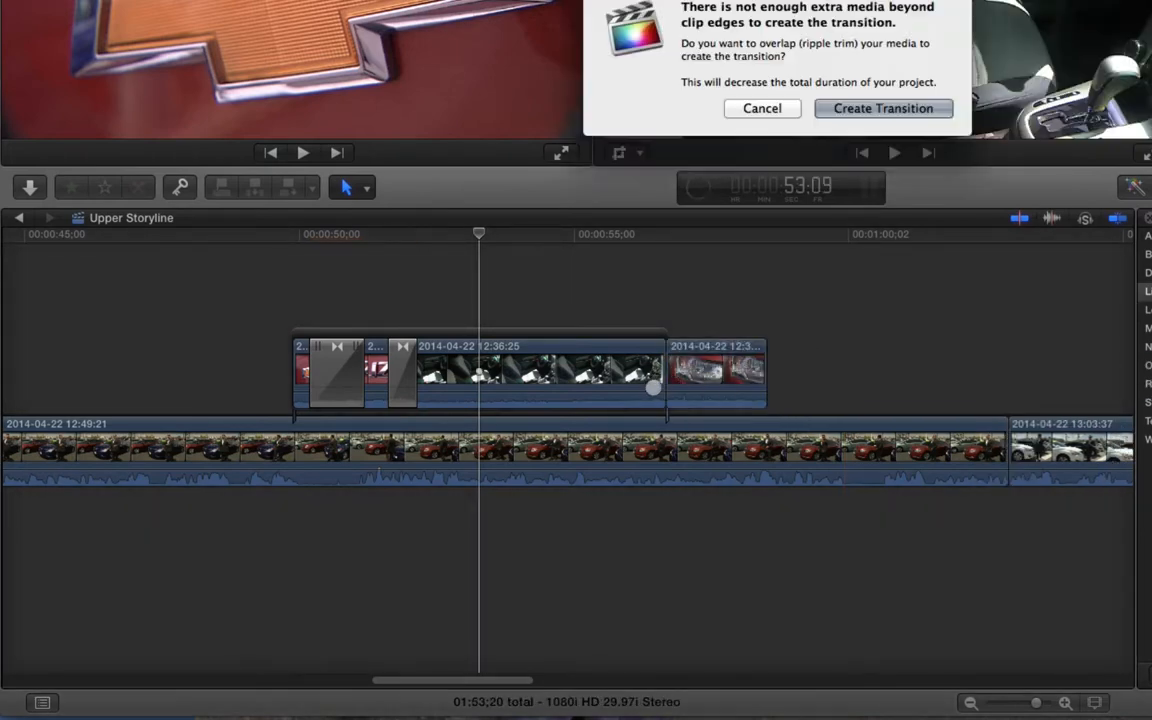
{"action": "left_click", "coordinate": [867, 108]}
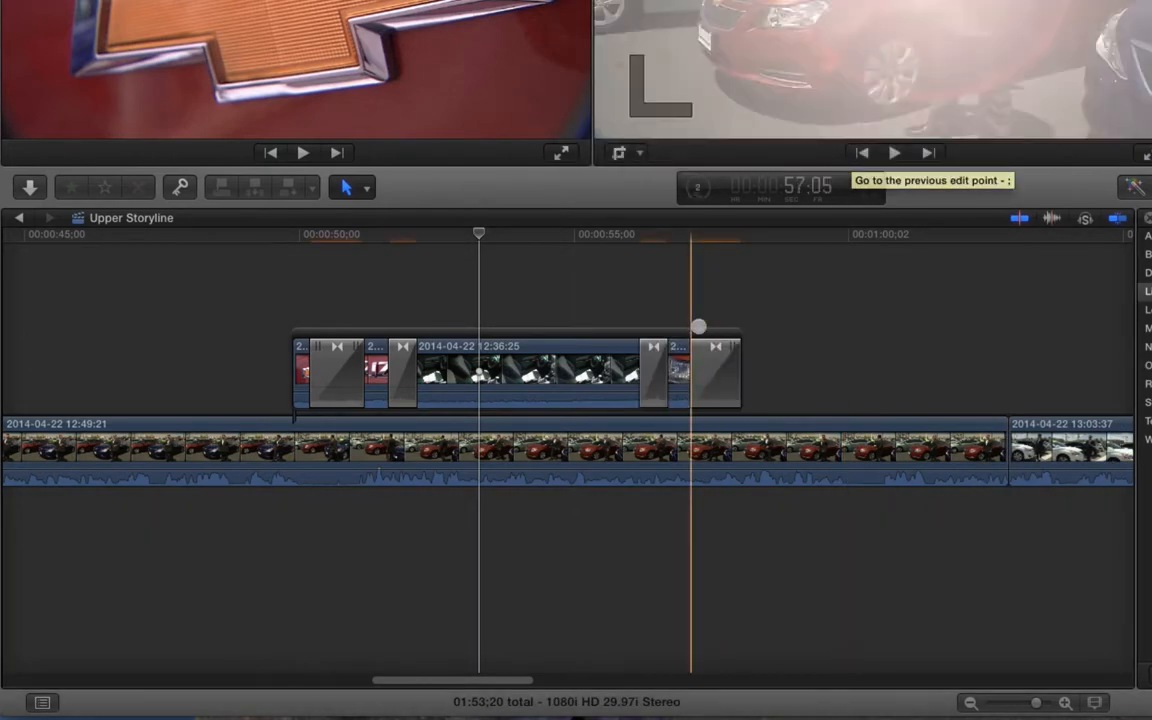
Try inserting the Fletcher Jones End Page Right title between the CRUZE badge and interior clips in the connected storyline, and undo it.
{"action": "left_click_drag", "start_coordinate": [514, 231], "coordinate": [399, 256]}
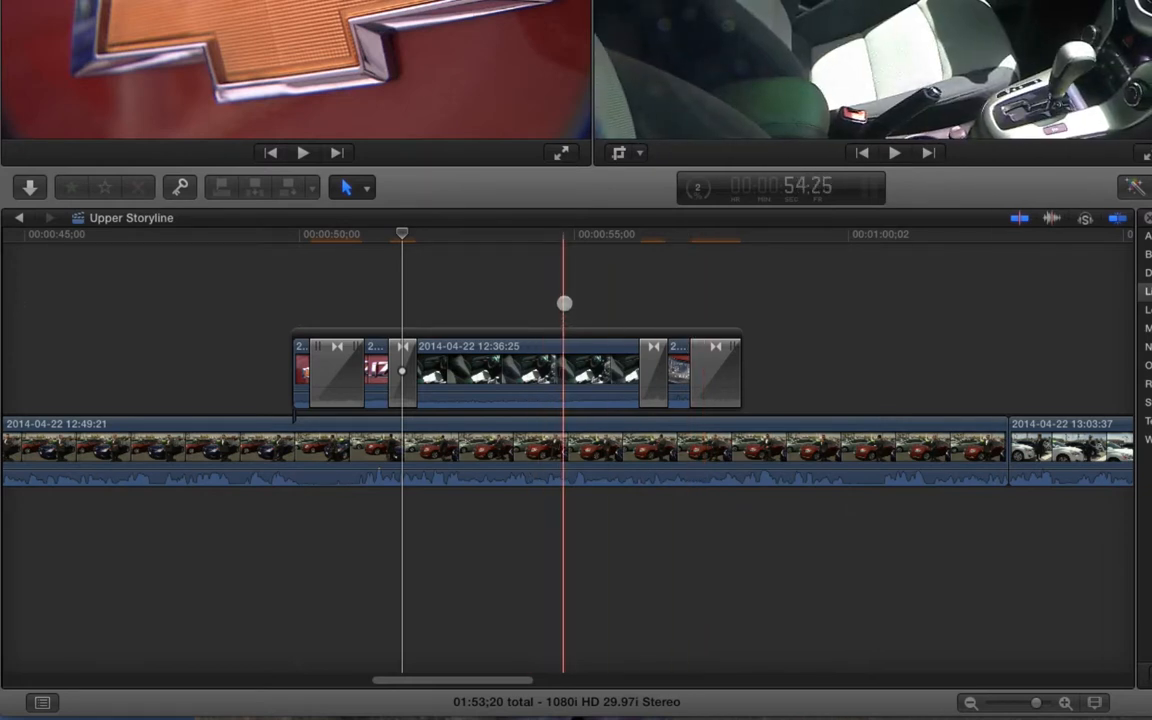
{"action": "left_click", "coordinate": [518, 375]}
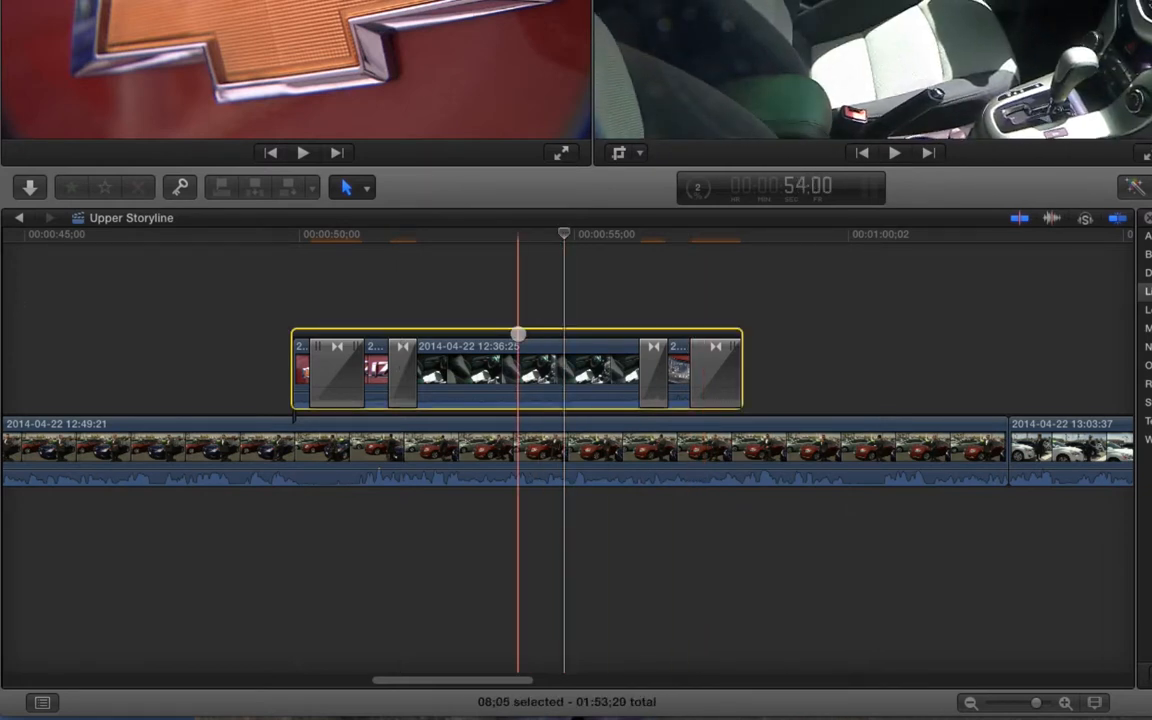
{"action": "left_click", "coordinate": [520, 292]}
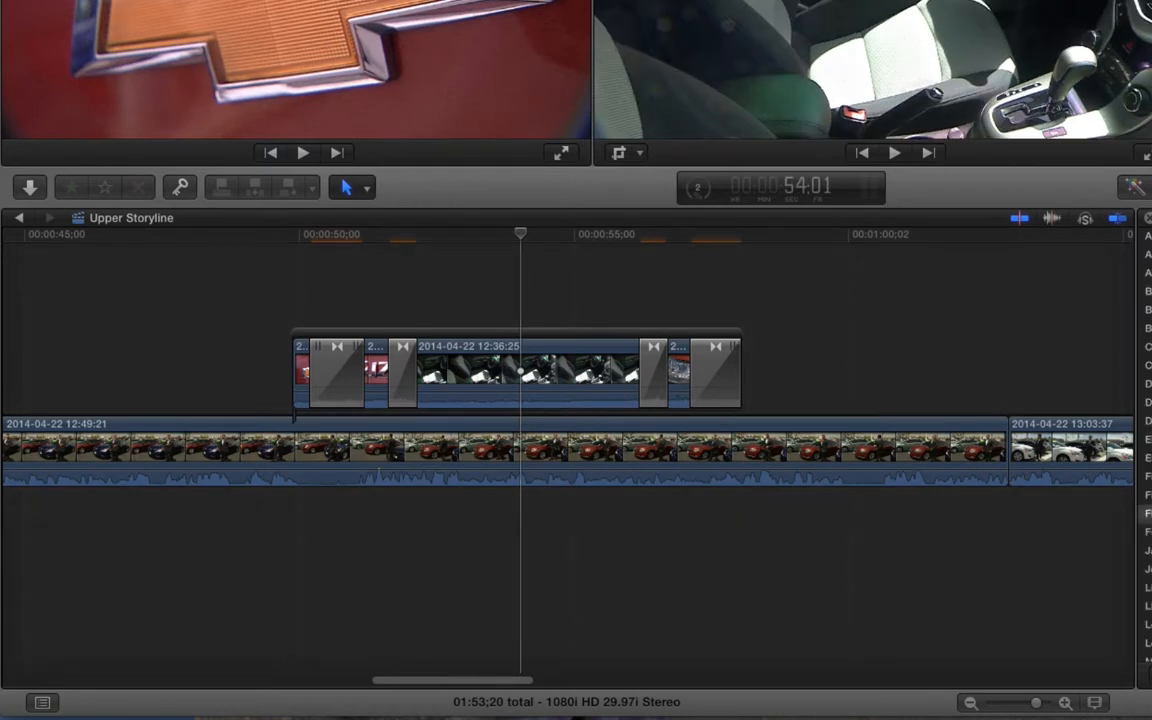
{"action": "left_click_drag", "start_coordinate": [766, 348], "coordinate": [487, 328]}
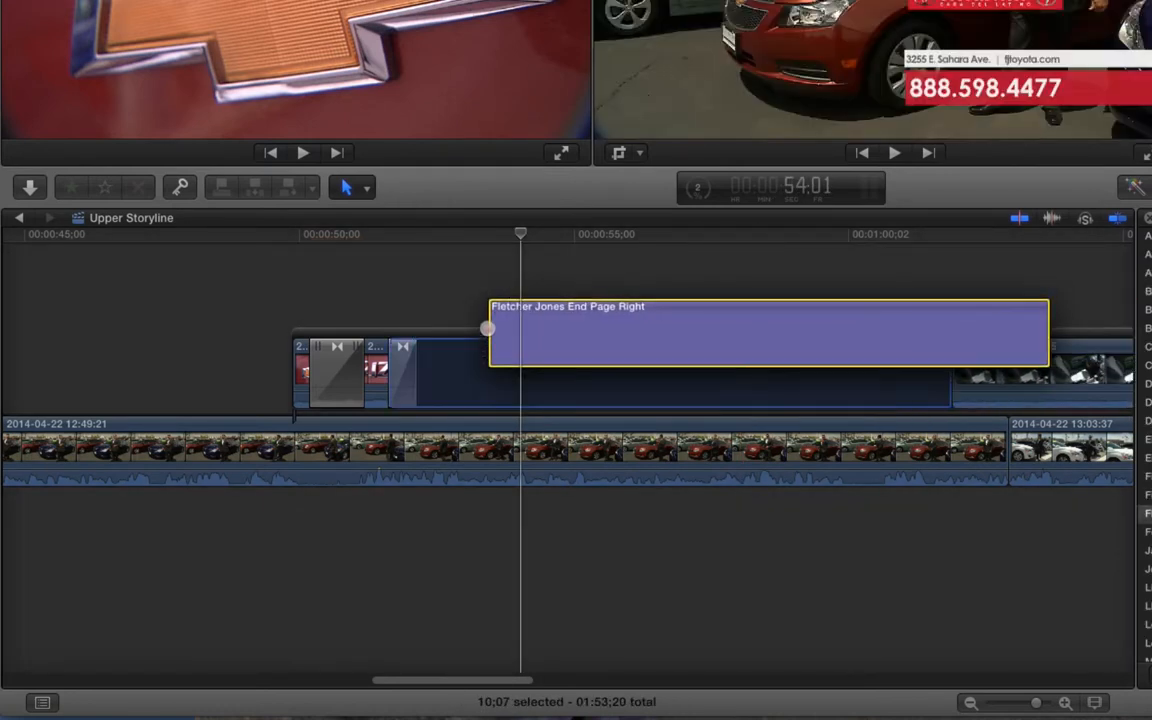
{"action": "left_click_drag", "start_coordinate": [736, 275], "coordinate": [476, 329]}
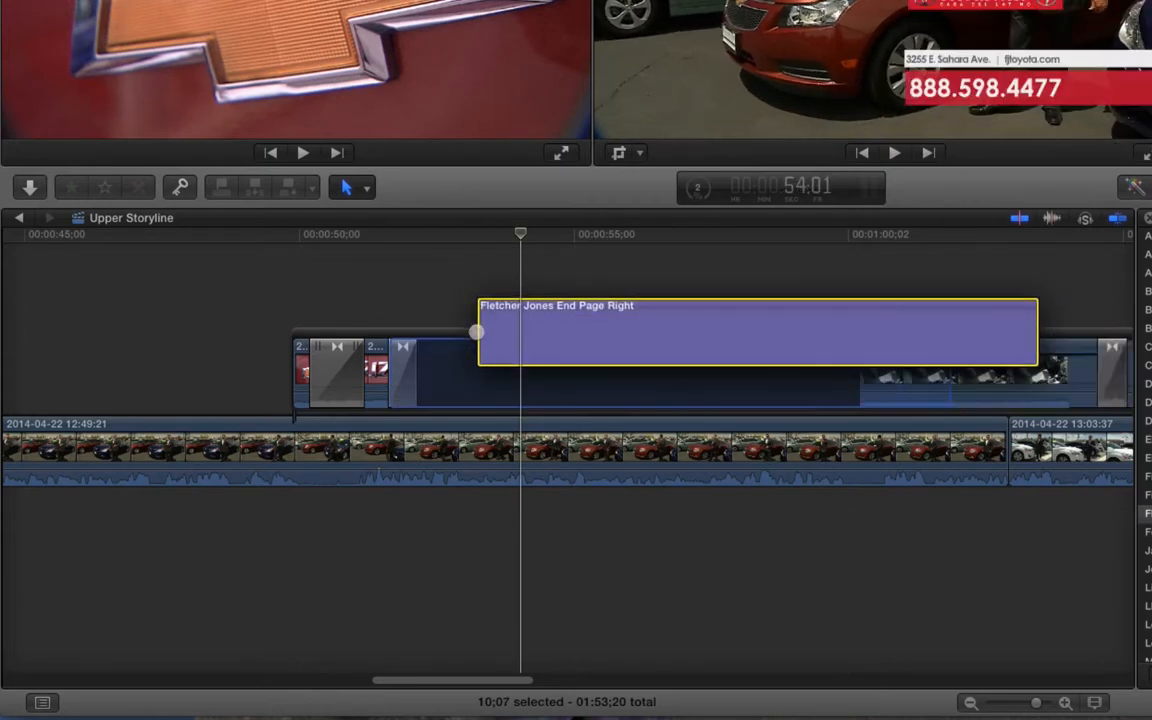
{"action": "key", "text": "super+z"}
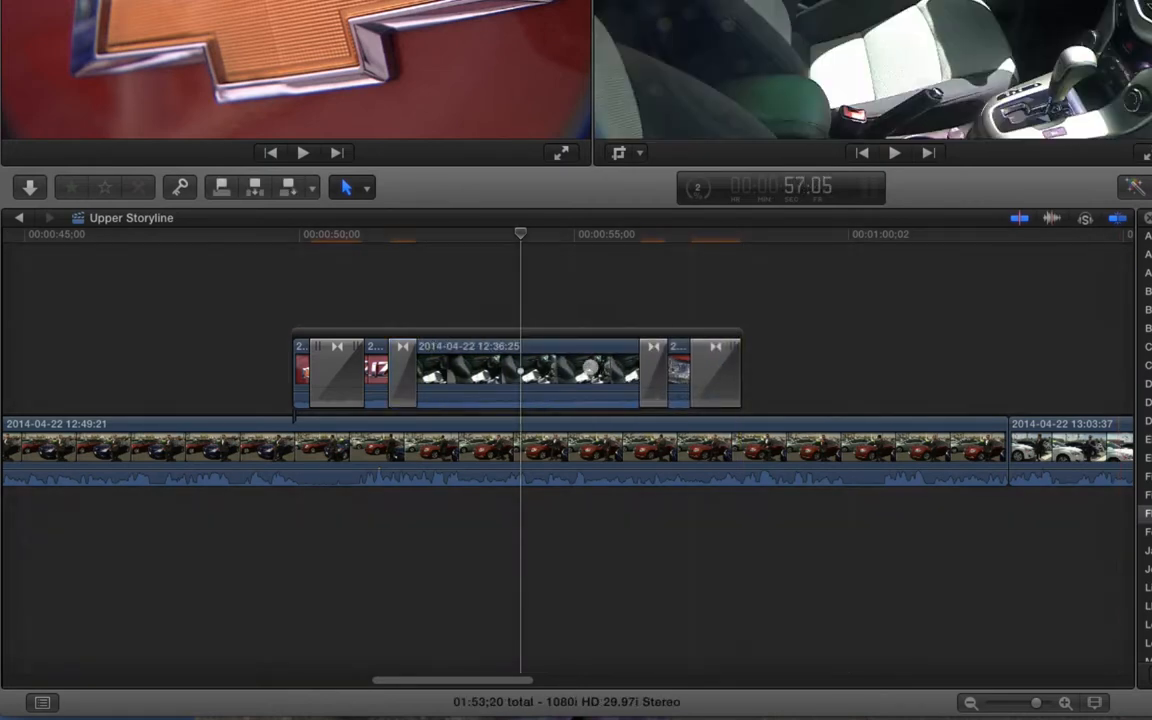
Move the whole connected storyline slightly earlier above the third clip.
{"action": "left_click", "coordinate": [535, 337]}
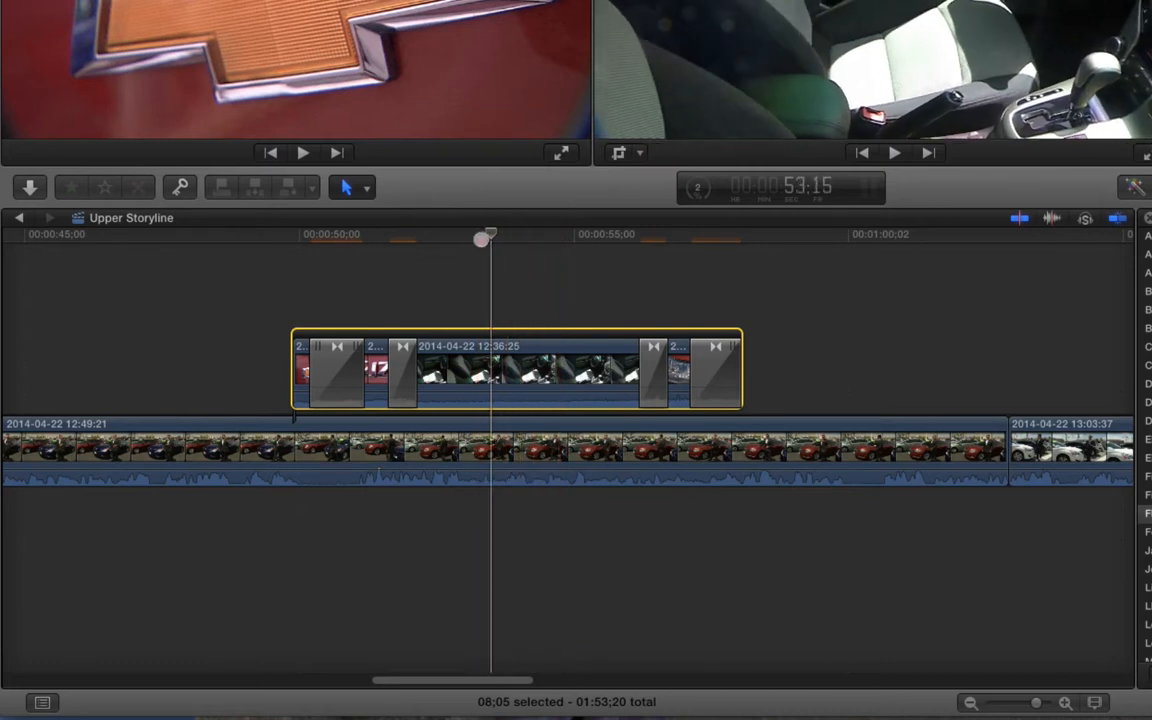
{"action": "left_click", "coordinate": [478, 260]}
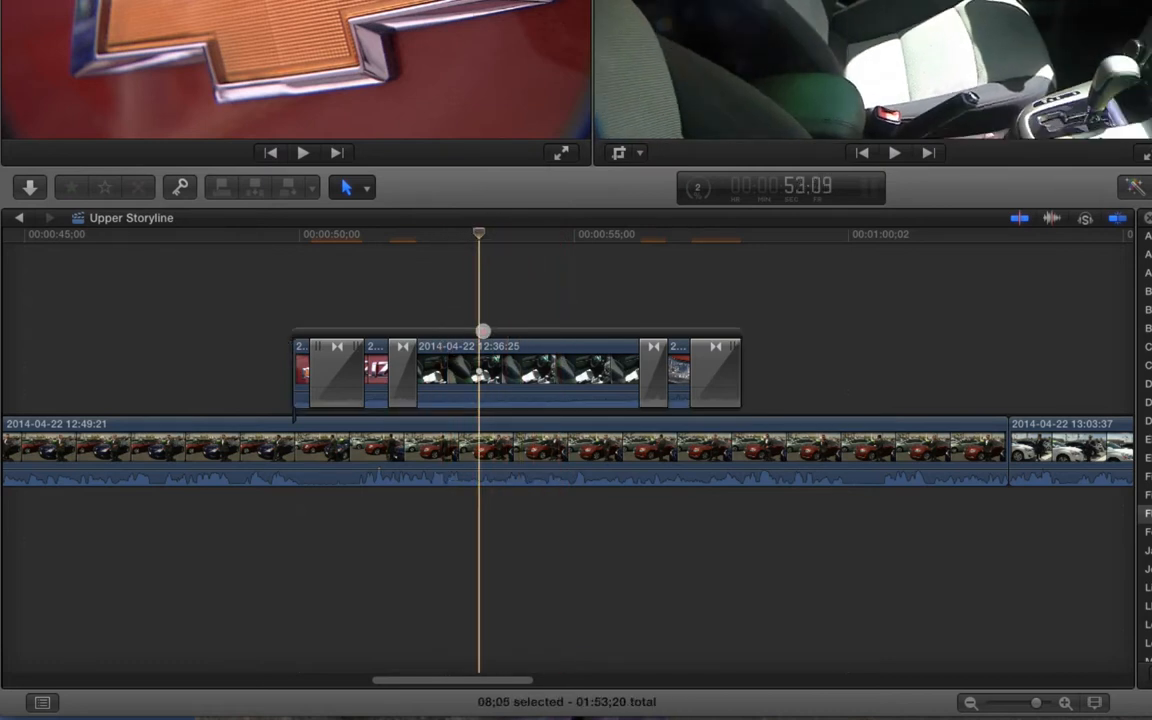
{"action": "left_click", "coordinate": [470, 333]}
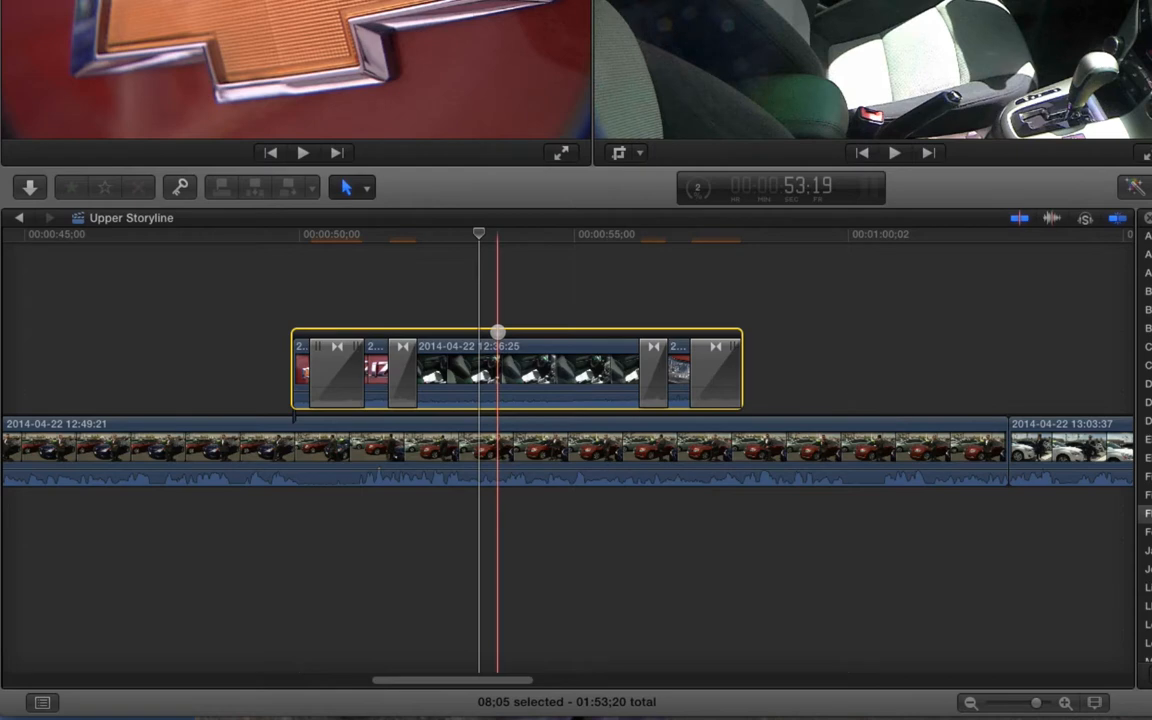
{"action": "mouse_move", "coordinate": [498, 331]}
{"action": "left_mouse_down"}
{"action": "mouse_move", "coordinate": [846, 327]}
{"action": "mouse_move", "coordinate": [498, 331]}
{"action": "left_mouse_up"}
{"action": "left_click", "coordinate": [875, 376]}
Move the headlight clip between the CRUZE badge and interior clips, and shift the displaced transitions onto the edits on either side of it.
{"action": "left_click_drag", "start_coordinate": [653, 368], "coordinate": [371, 396]}
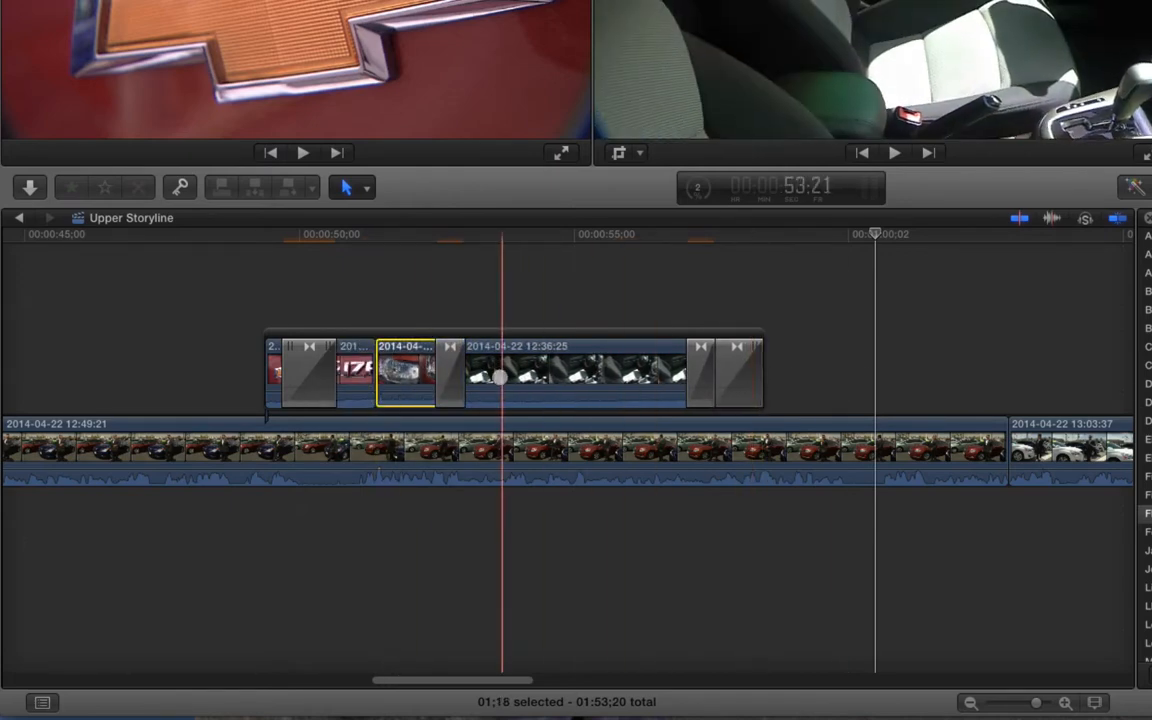
{"action": "left_click_drag", "start_coordinate": [453, 374], "coordinate": [378, 382]}
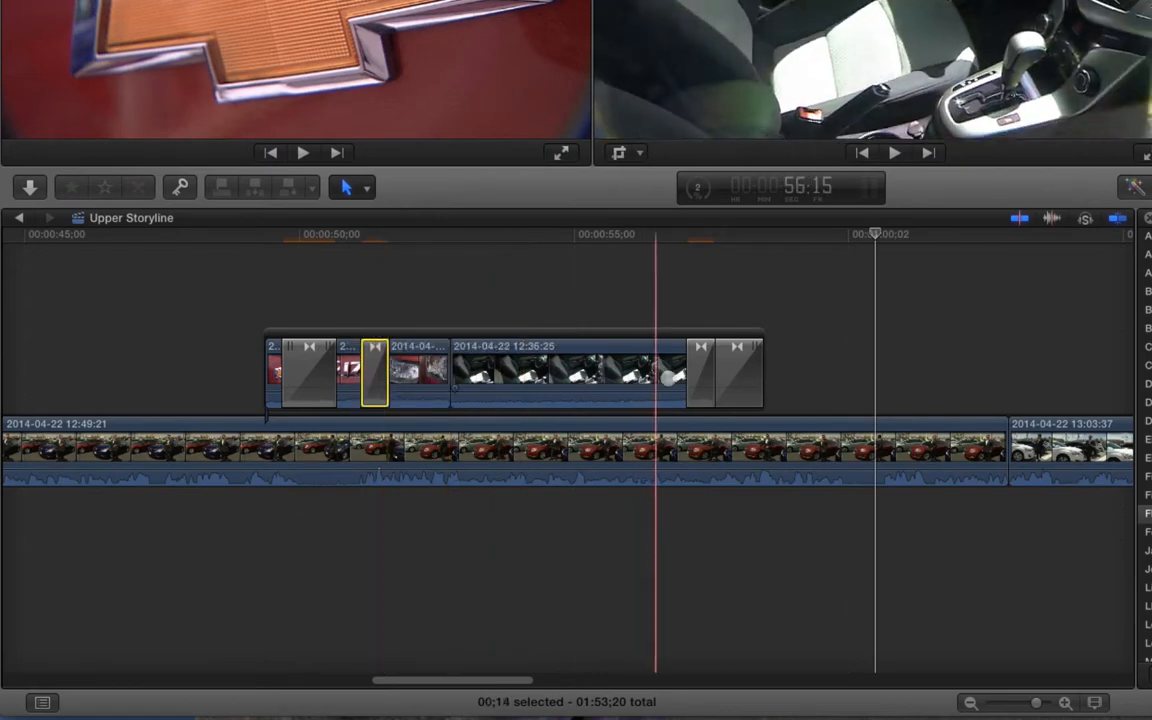
{"action": "left_click_drag", "start_coordinate": [735, 374], "coordinate": [448, 386]}
Put the playhead at the start of the last transition and move the whole connected storyline earlier so it ends there.
{"action": "left_click", "coordinate": [645, 240]}
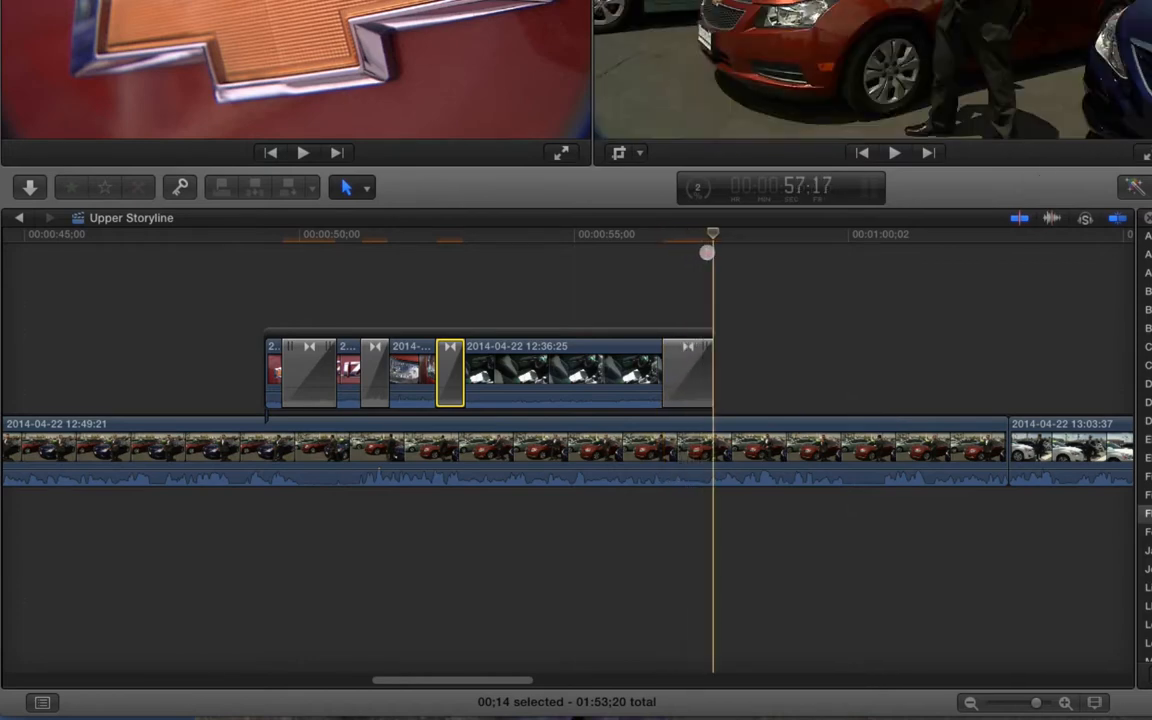
{"action": "left_click_drag", "start_coordinate": [708, 260], "coordinate": [511, 260]}
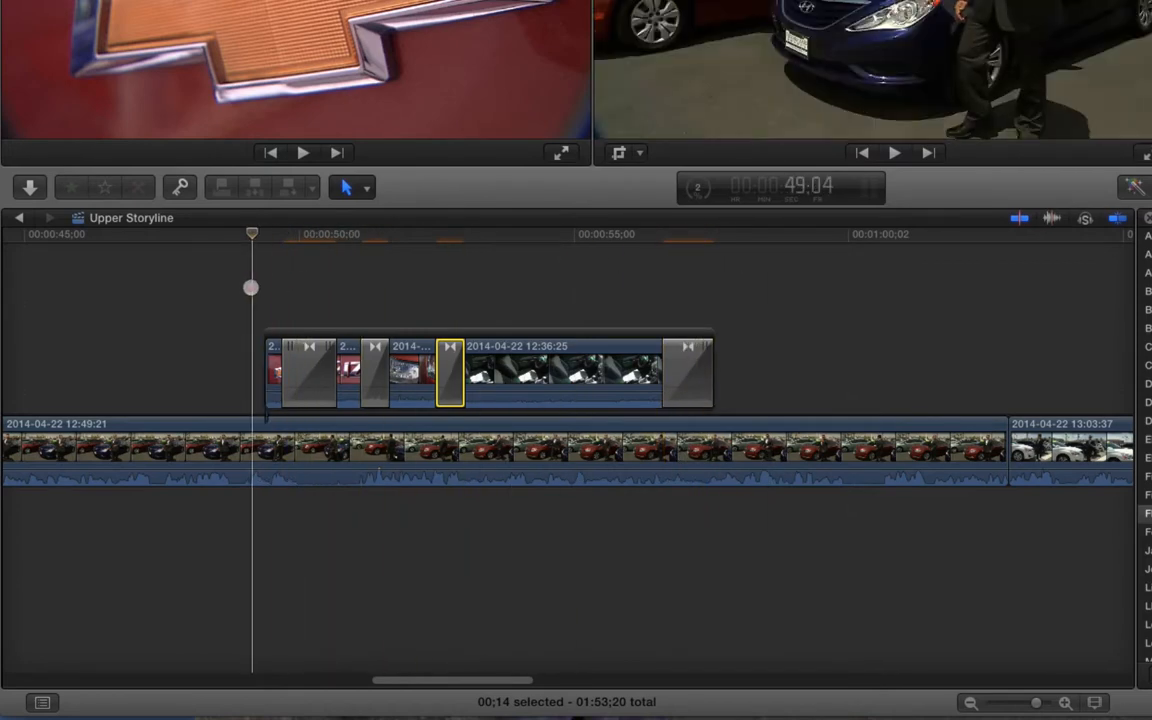
{"action": "left_click_drag", "start_coordinate": [297, 290], "coordinate": [524, 290]}
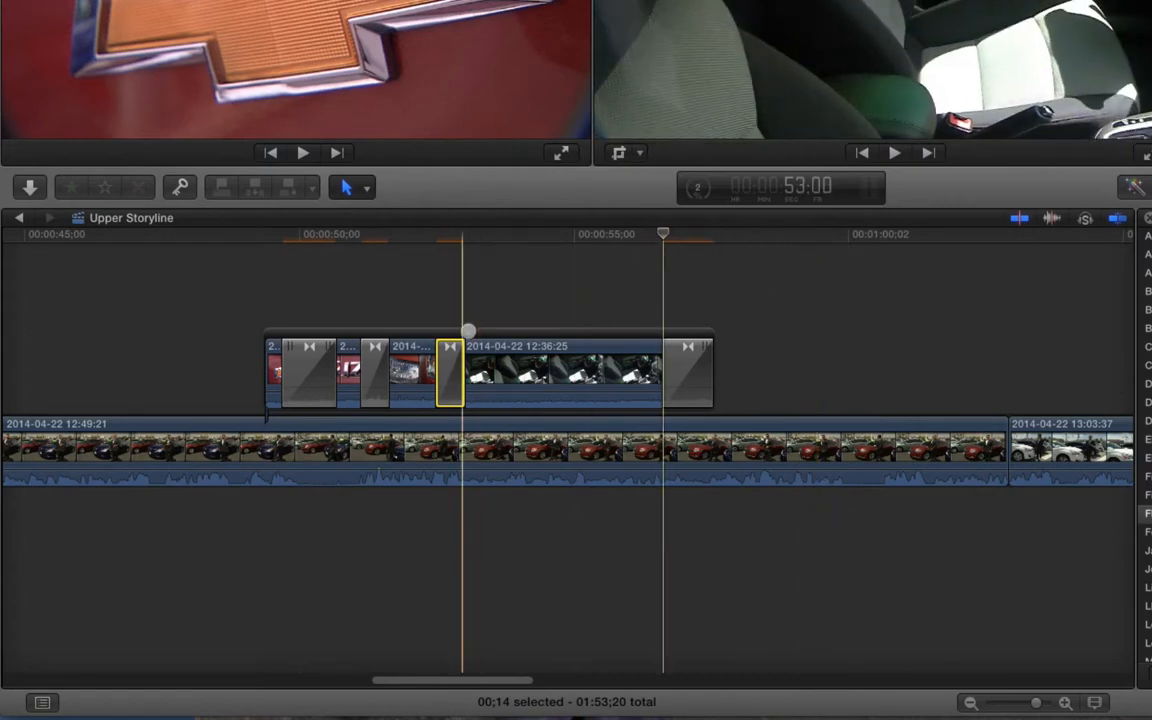
{"action": "left_click_drag", "start_coordinate": [468, 330], "coordinate": [503, 333]}
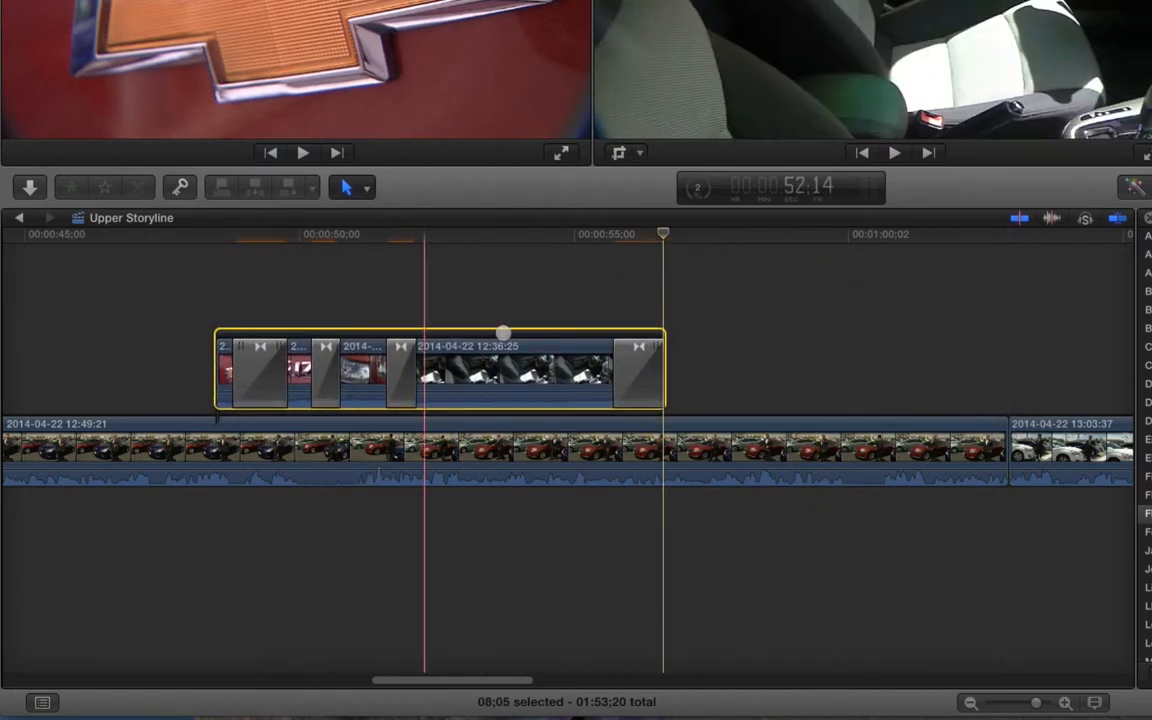
Pull the headlight clip out of the connected storyline as a separate connected clip, and delete the leftover extra transition.
{"action": "left_click", "coordinate": [762, 352]}
{"action": "left_click_drag", "start_coordinate": [415, 330], "coordinate": [825, 298]}
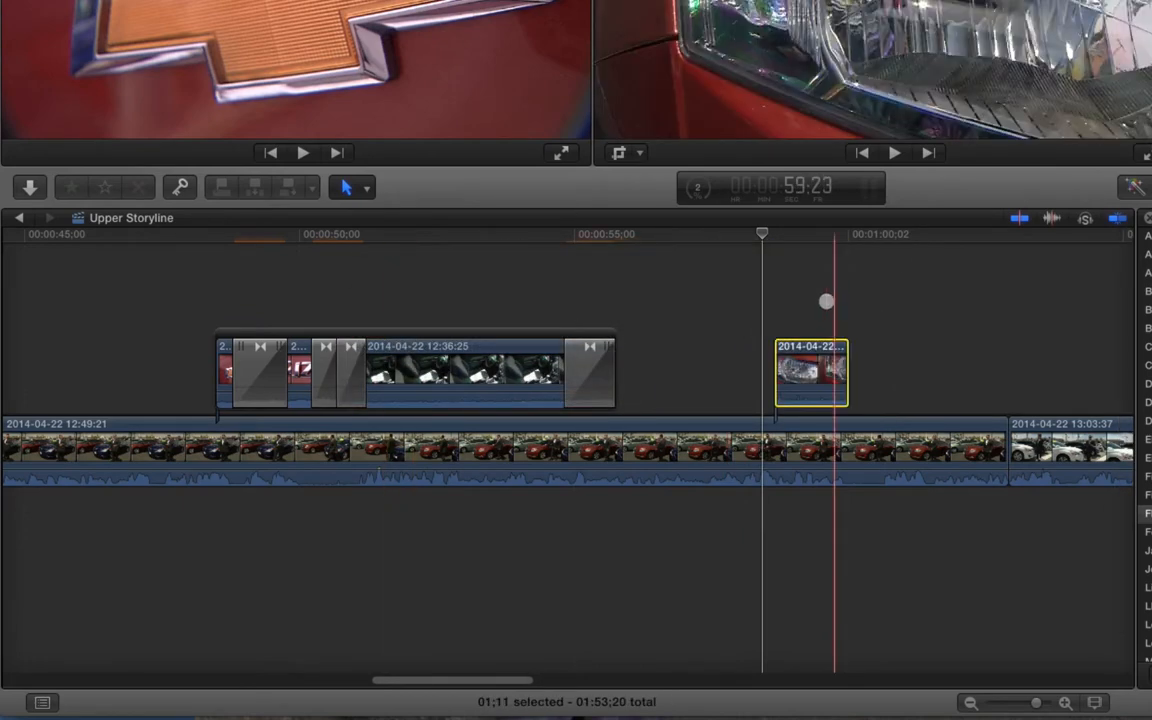
{"action": "key", "text": "BackSpace"}
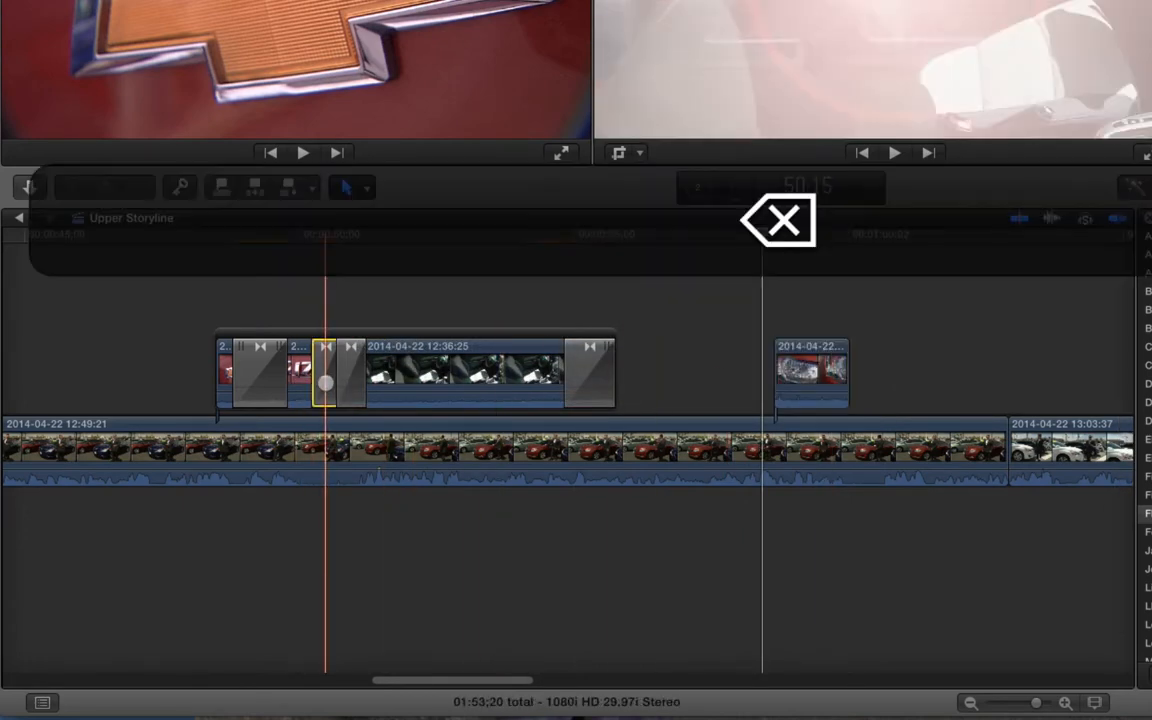
Move the headlight clip back into the connected storyline, between the interior clip and the final transition.
{"action": "left_click", "coordinate": [298, 234]}
{"action": "left_click_drag", "start_coordinate": [281, 236], "coordinate": [424, 236]}
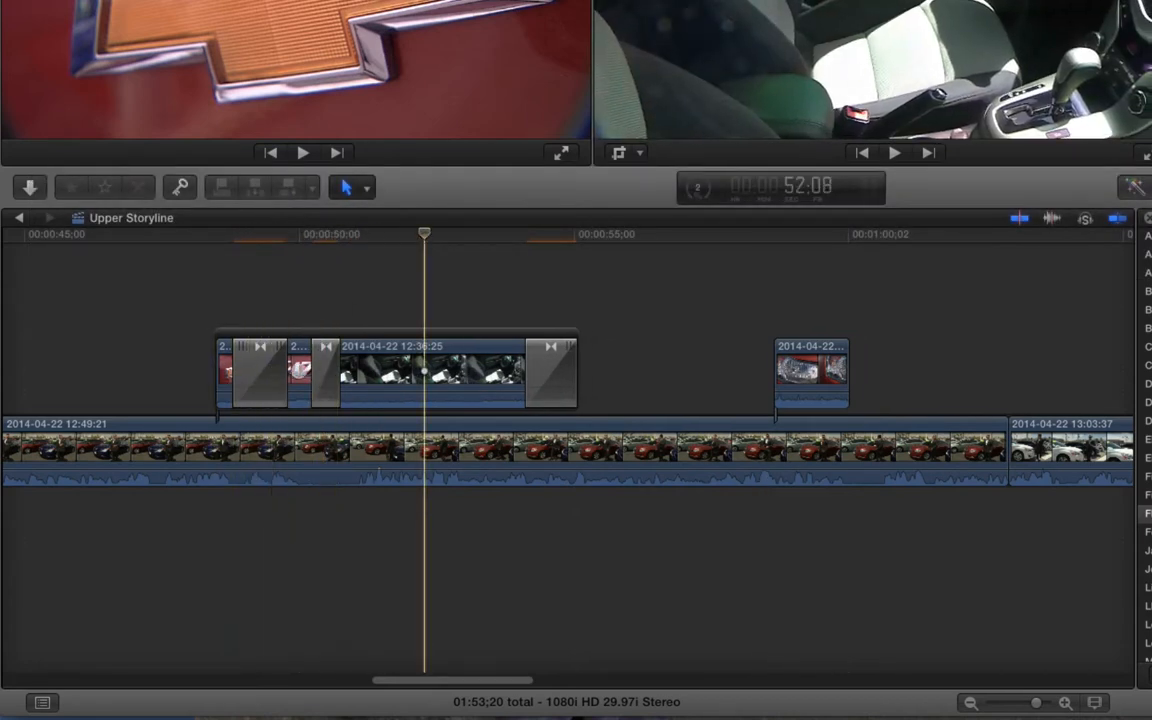
{"action": "left_click_drag", "start_coordinate": [268, 336], "coordinate": [305, 380]}
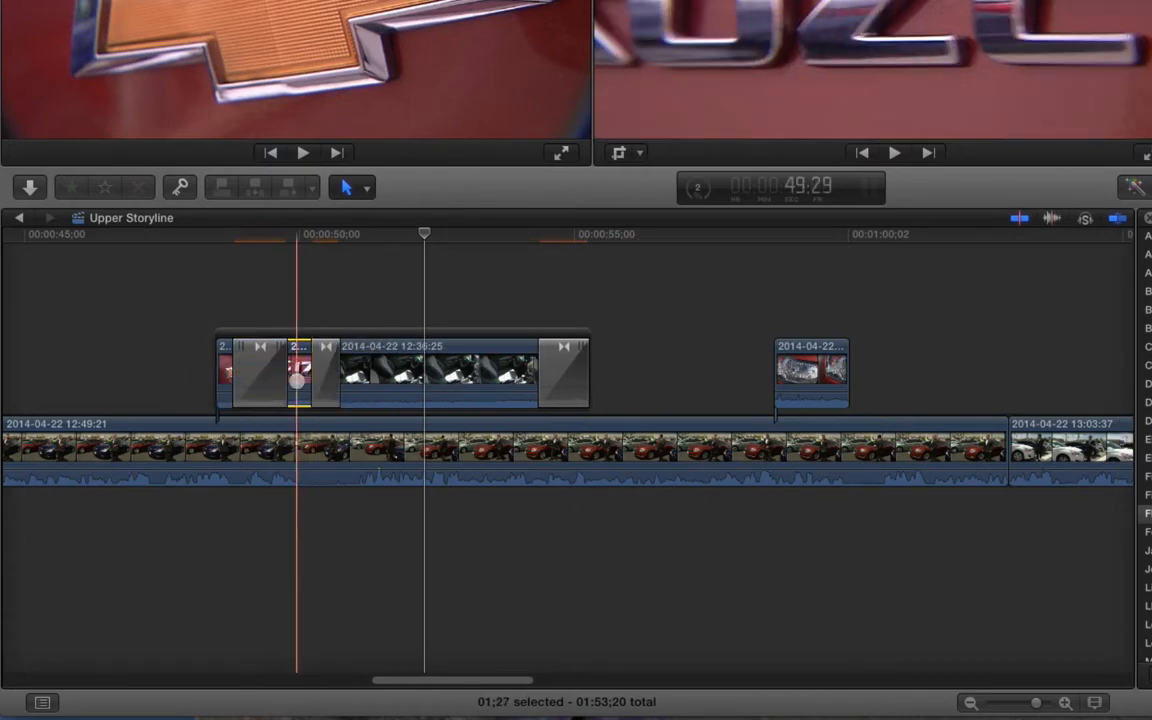
{"action": "left_click_drag", "start_coordinate": [810, 372], "coordinate": [546, 389]}
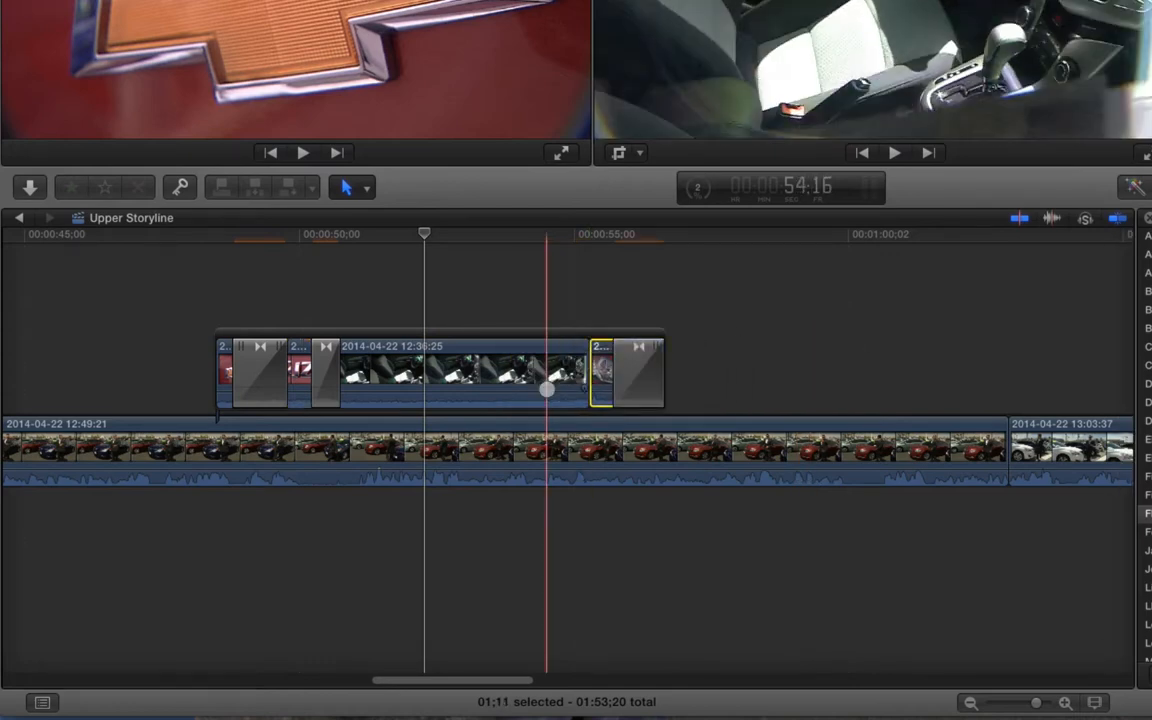
Delete the extra transition after the headlight clip and add a Flash transition between the interior and headlight clips.
{"action": "left_click_drag", "start_coordinate": [324, 380], "coordinate": [622, 378]}
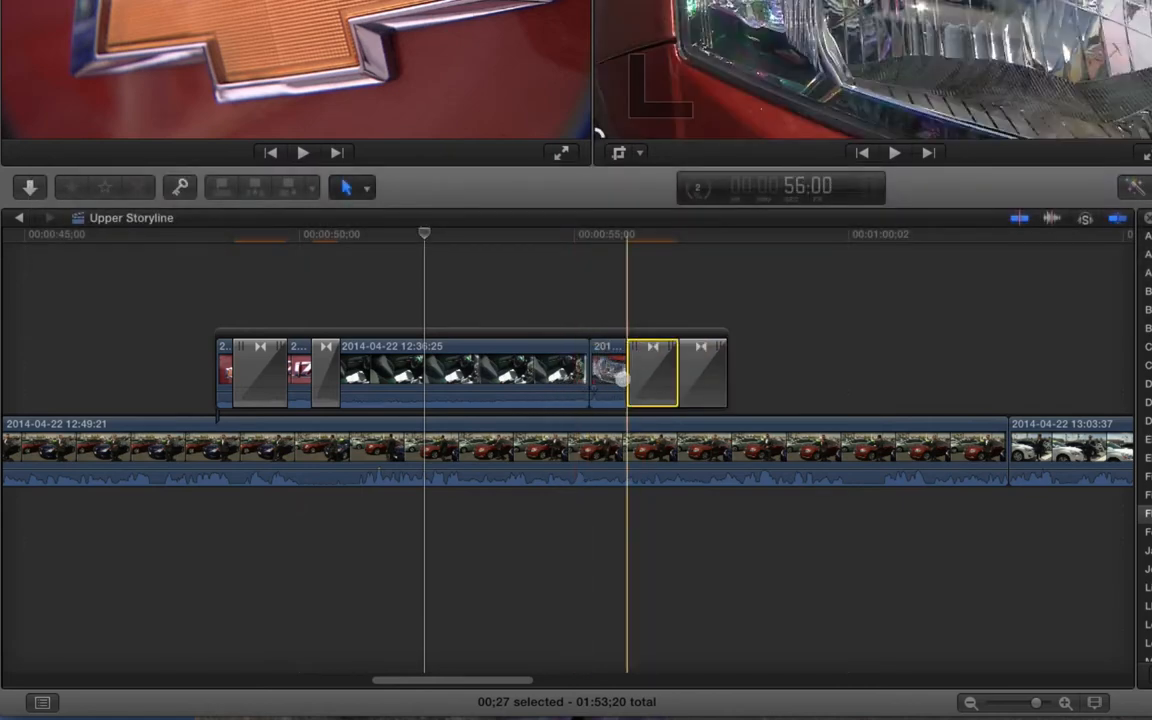
{"action": "key", "text": "BackSpace"}
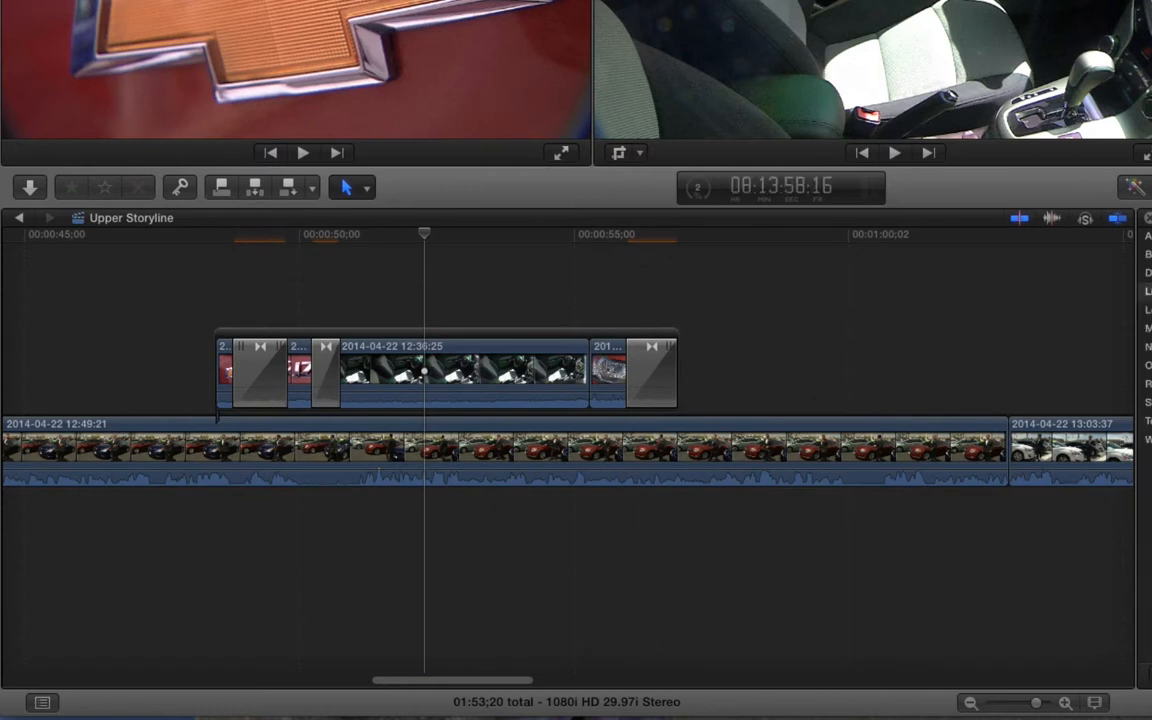
{"action": "left_click_drag", "start_coordinate": [1150, 322], "coordinate": [537, 378]}
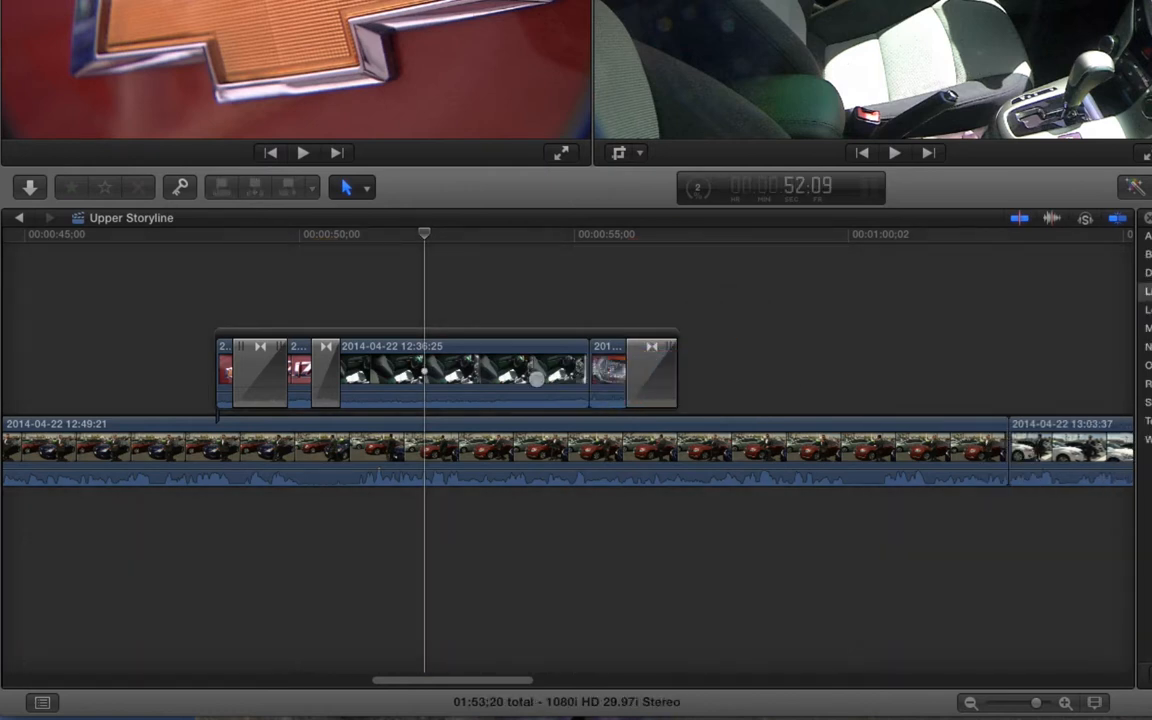
{"action": "key", "text": "Return"}
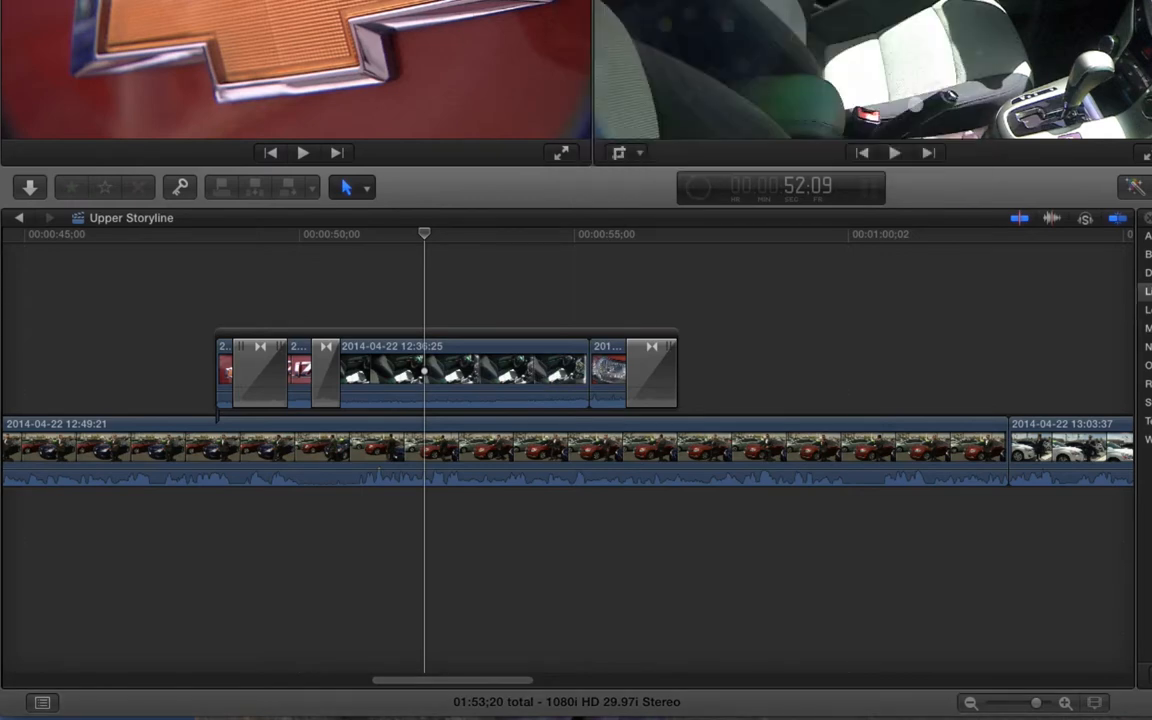
{"action": "left_click", "coordinate": [578, 382]}
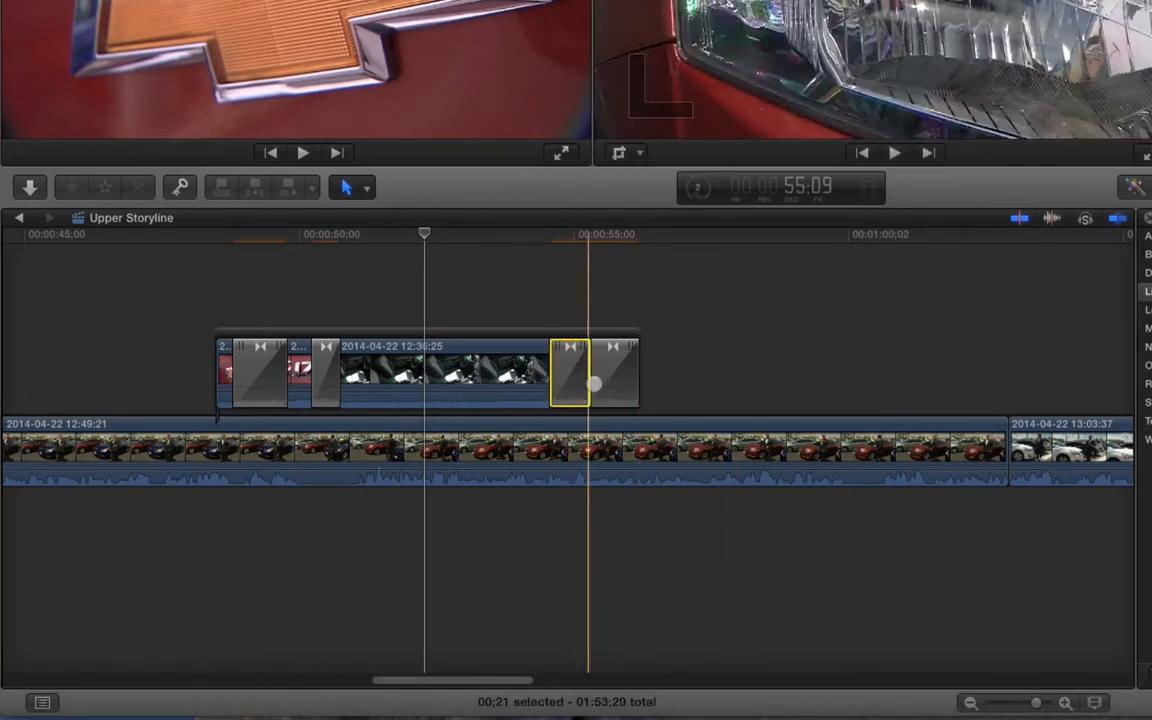
Set the transitions before and after the headlight clip to a duration of 10 frames.
{"action": "left_click", "coordinate": [599, 380], "text": "super"}
{"action": "key", "text": "ctrl+super+d"}
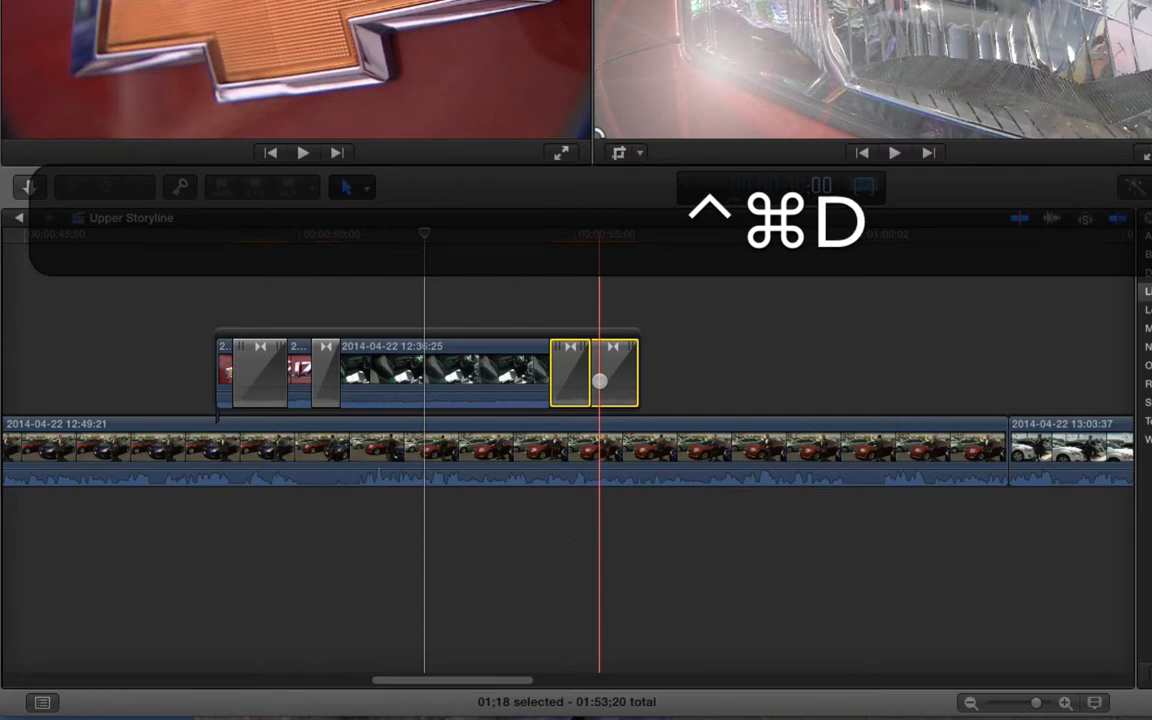
{"action": "type", "text": "10"}
{"action": "key", "text": "Return"}
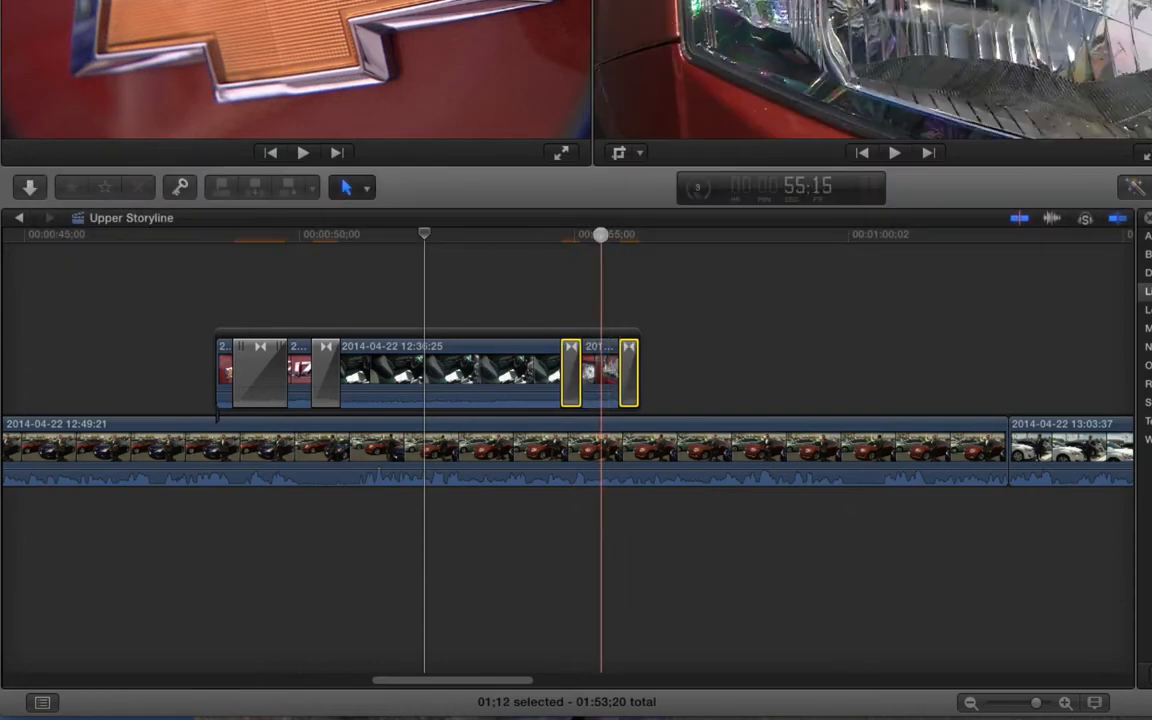
Play the connected storyline from just before its first clip to check the clips and transitions against the primary storyline.
{"action": "left_click_drag", "start_coordinate": [600, 234], "coordinate": [515, 244]}
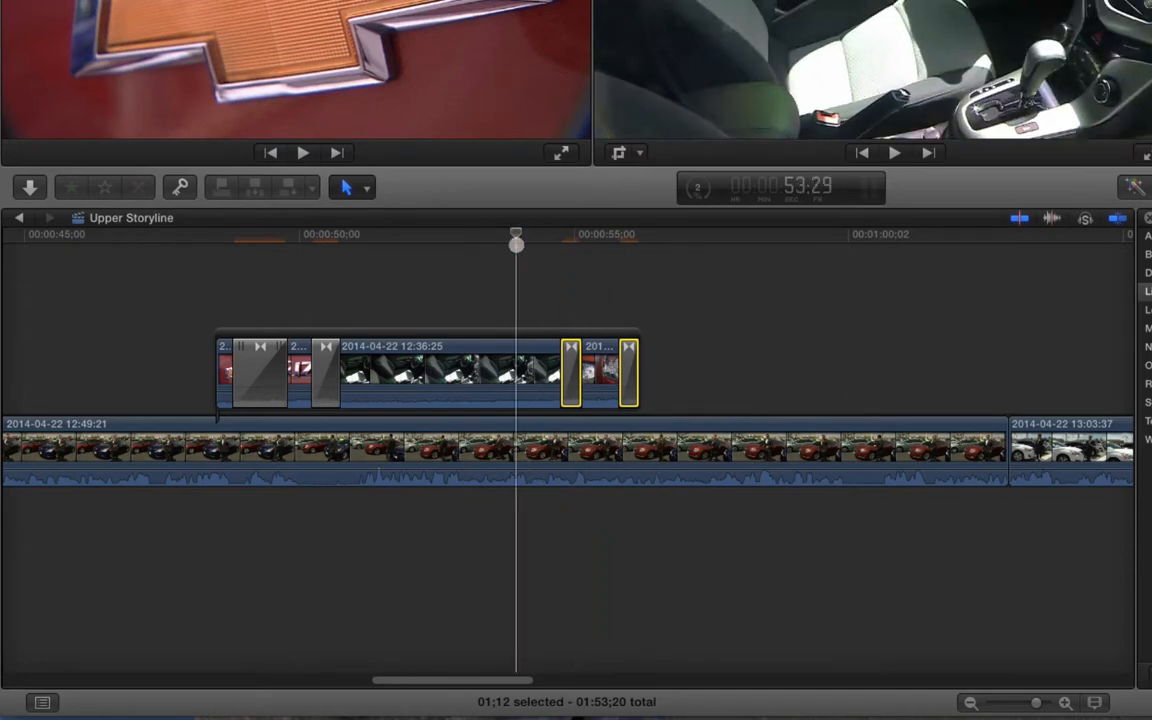
{"action": "left_click", "coordinate": [728, 381]}
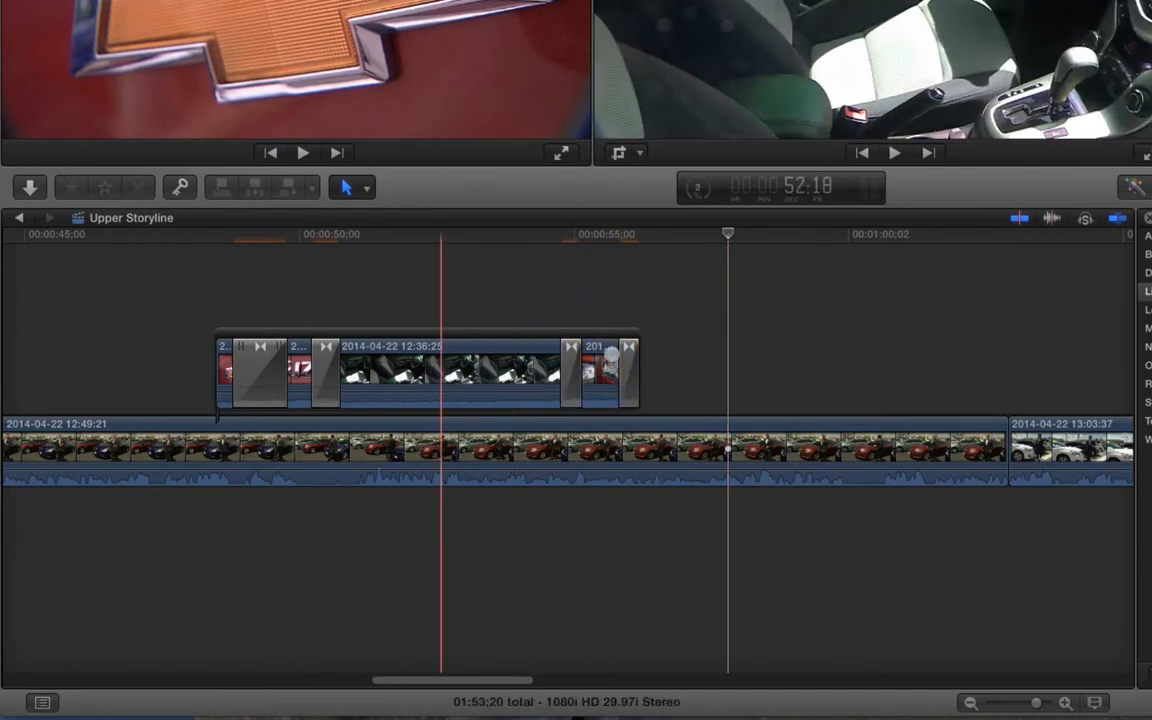
{"action": "left_click_drag", "start_coordinate": [476, 370], "coordinate": [340, 379]}
{"action": "left_click", "coordinate": [439, 293]}
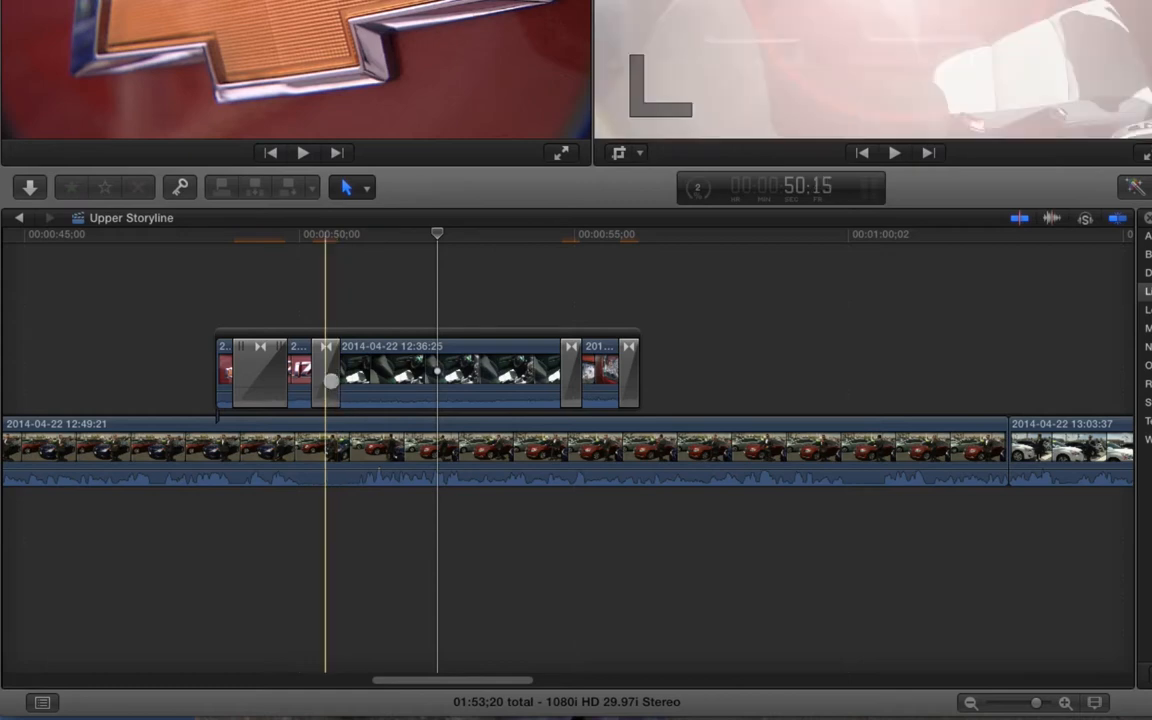
{"action": "left_click", "coordinate": [146, 234]}
{"action": "left_click", "coordinate": [120, 255]}
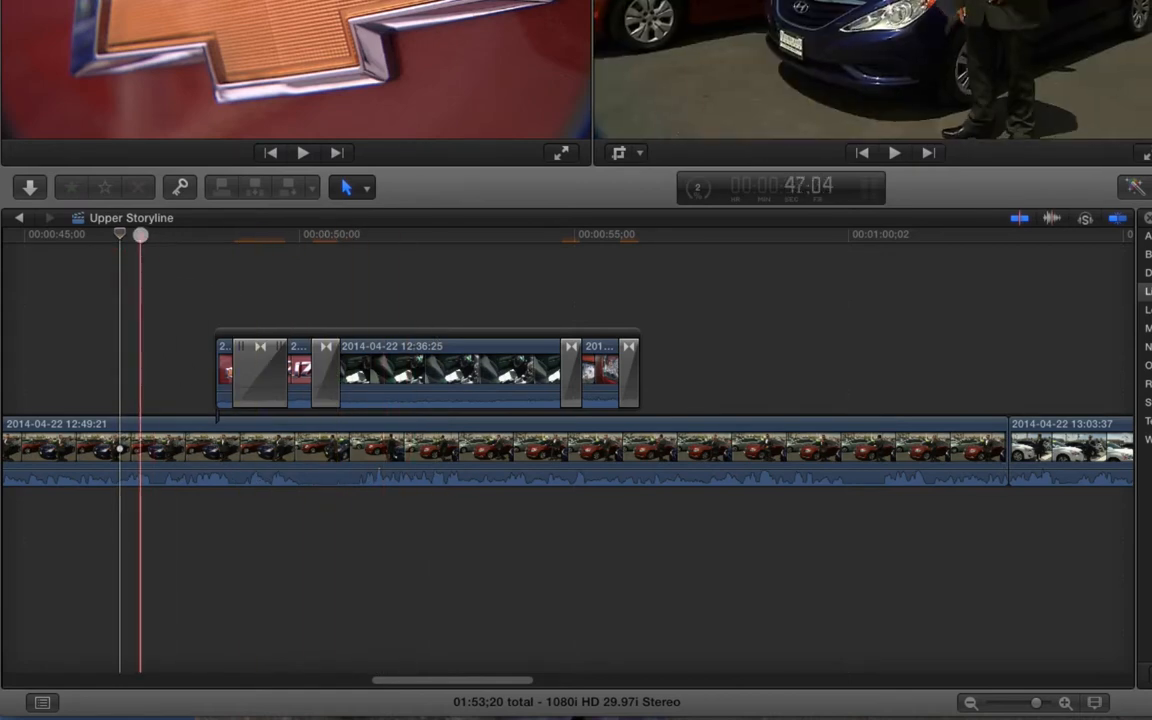
{"action": "left_click", "coordinate": [175, 242]}
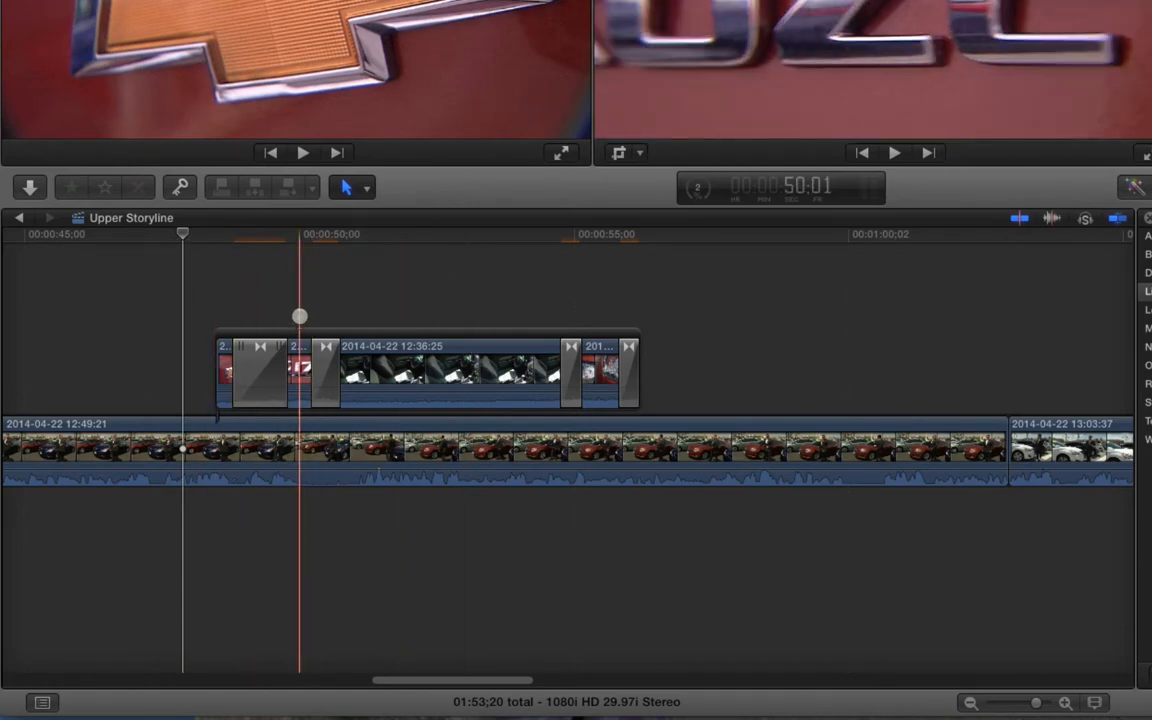
{"action": "key", "text": "l"}
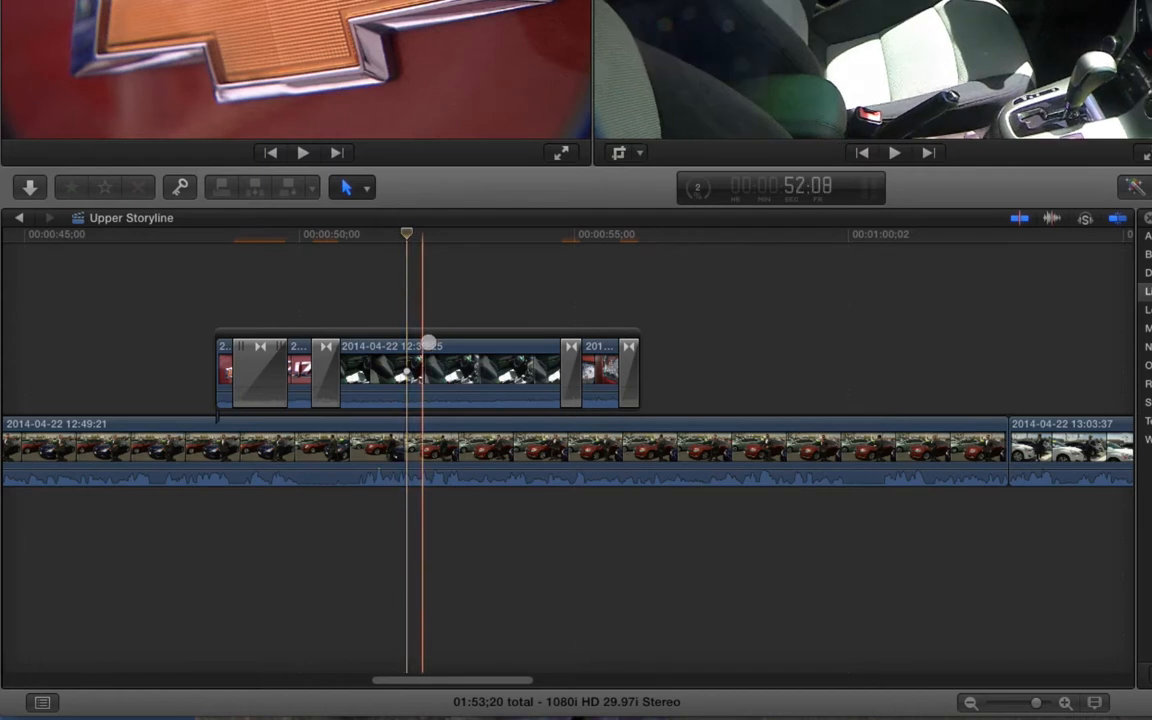
Step frame by frame through the final transition to examine how the headlight clip gives way to the primary storyline.
{"action": "left_click_drag", "start_coordinate": [434, 236], "coordinate": [648, 236]}
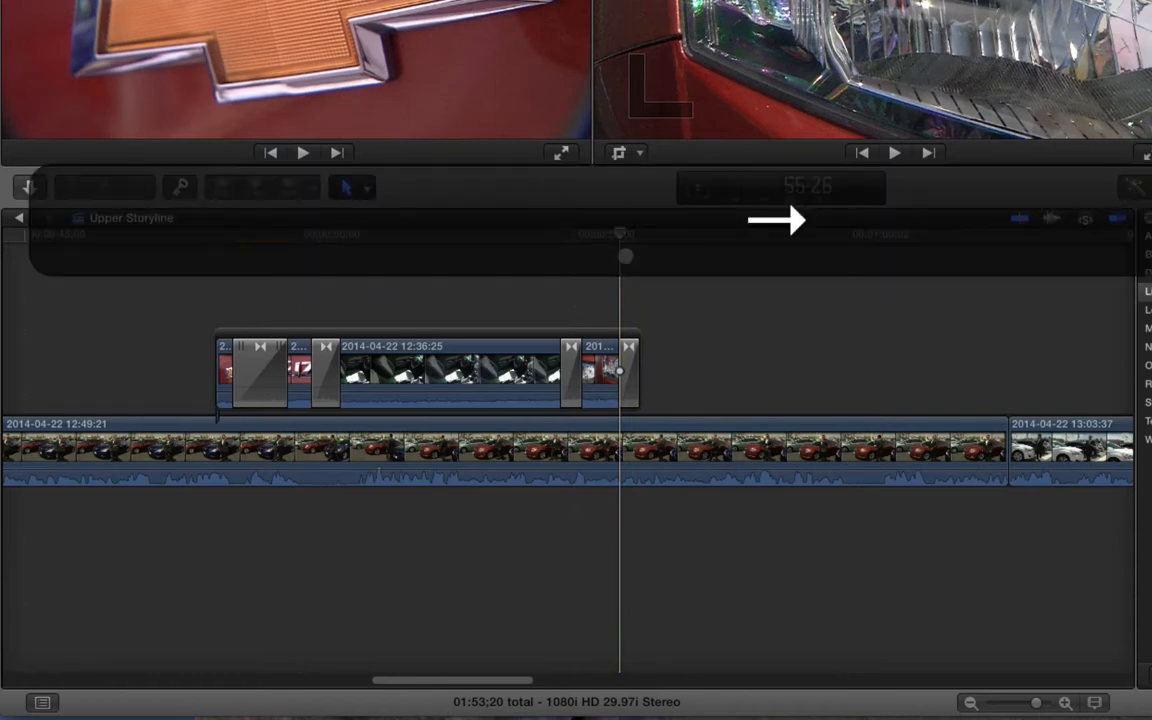
{"action": "key", "text": "Right"}
{"action": "key", "text": "Right"}
{"action": "key", "text": "Right"}
{"action": "key", "text": "Right"}
{"action": "key", "text": "Right"}
{"action": "key", "text": "Right"}
{"action": "key", "text": "Right"}
{"action": "key", "text": "Right"}
{"action": "key", "text": "Right"}
{"action": "key", "text": "Right"}
{"action": "key", "text": "Right"}
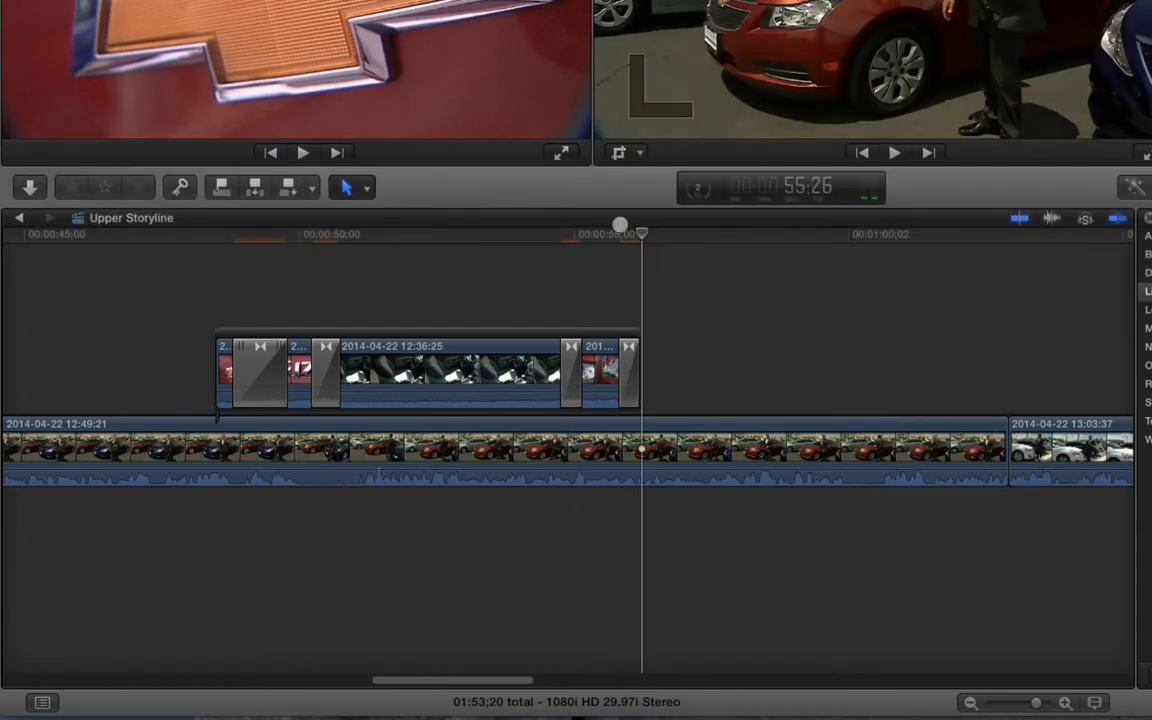
Move the whole connected storyline slightly earlier above the primary storyline, keeping its clips and transitions together.
{"action": "left_click_drag", "start_coordinate": [611, 233], "coordinate": [460, 245]}
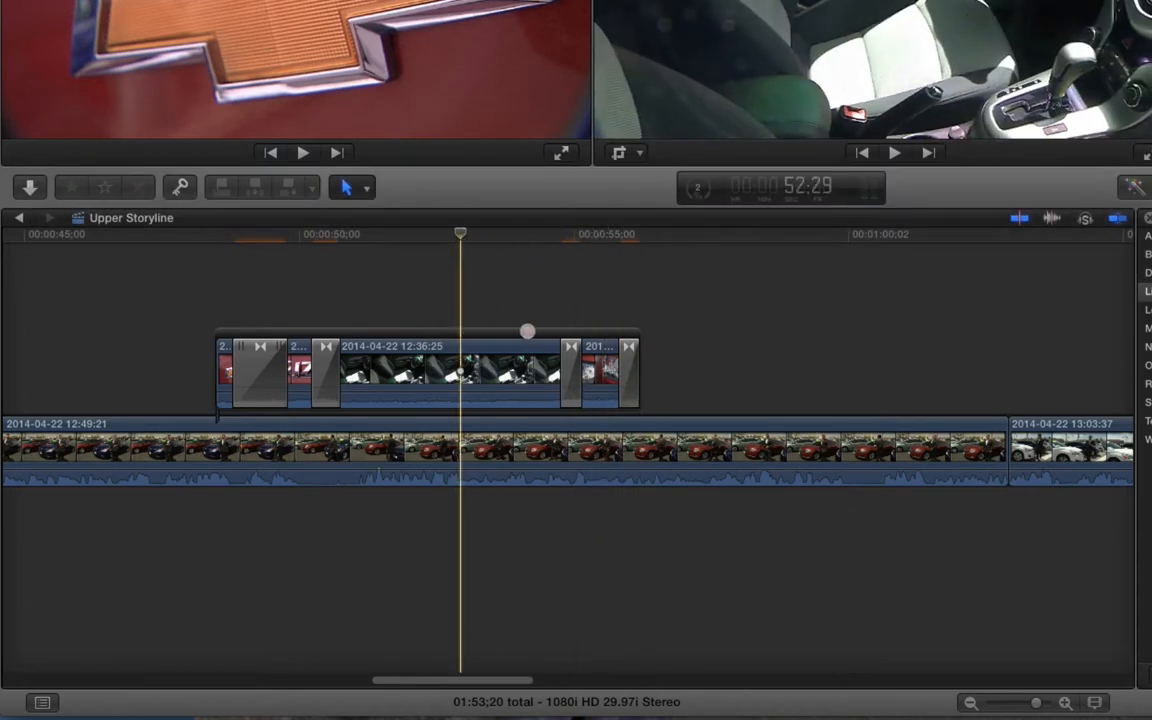
{"action": "left_click_drag", "start_coordinate": [462, 365], "coordinate": [368, 367]}
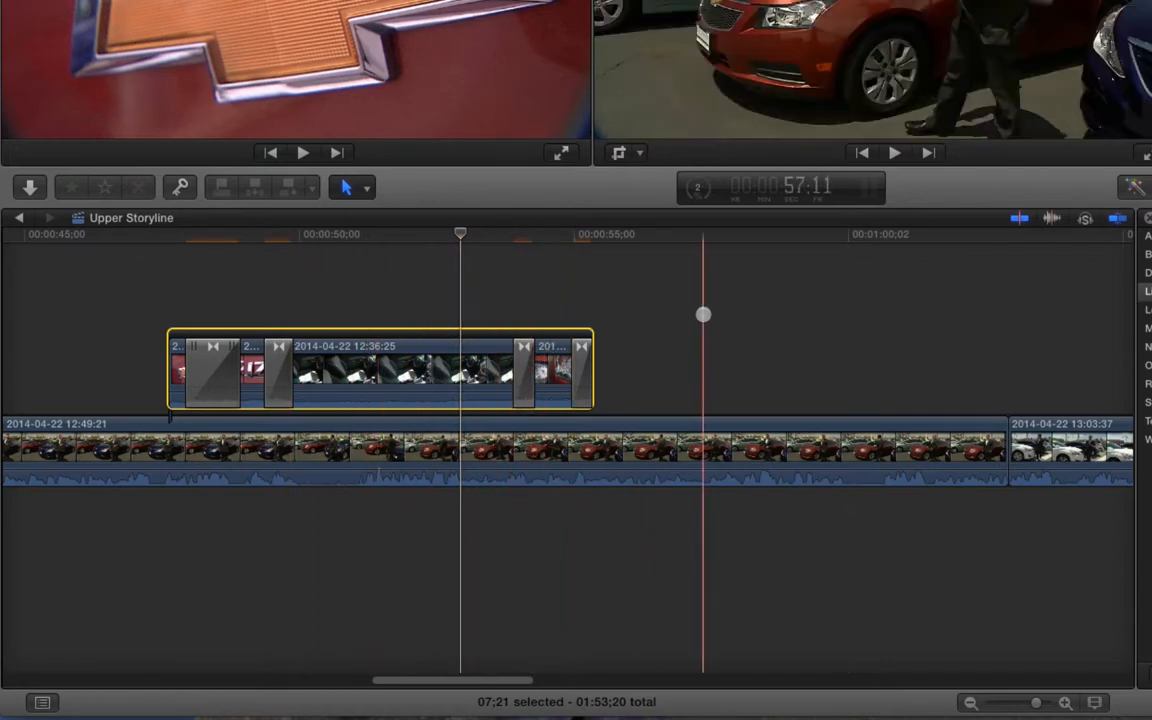
{"action": "left_click", "coordinate": [708, 318]}
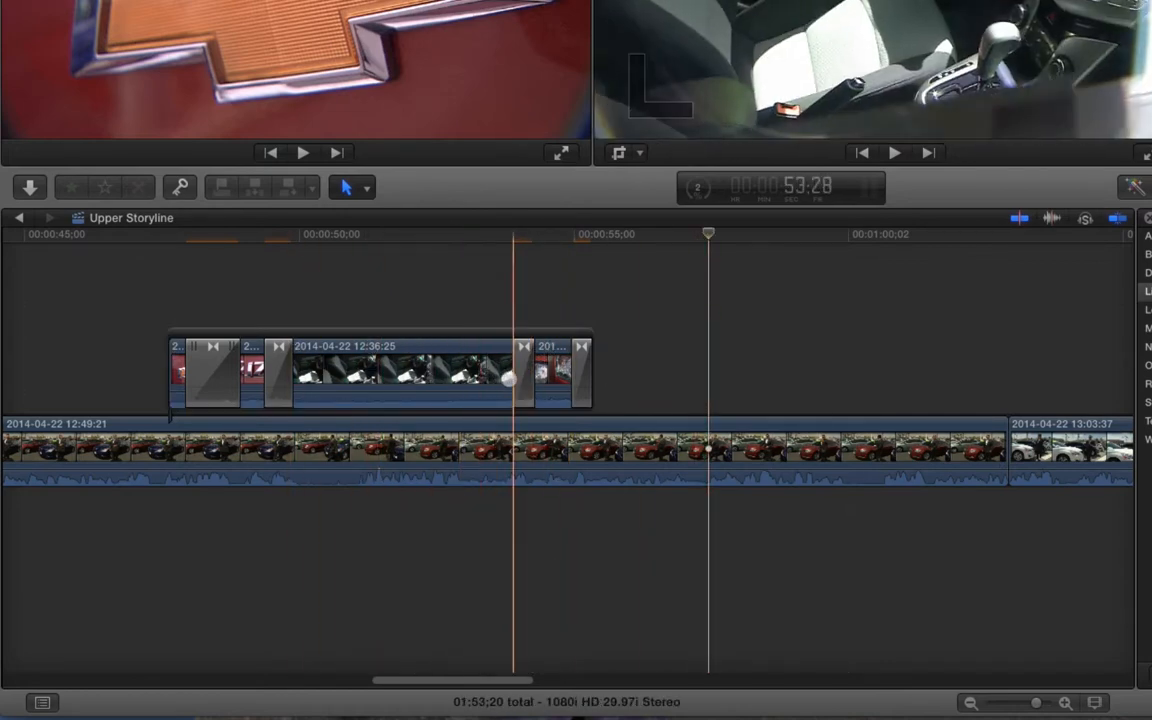
Try moving the headlight clip within the connected storyline, and undo the move.
{"action": "mouse_move", "coordinate": [555, 370]}
{"action": "left_mouse_down"}
{"action": "mouse_move", "coordinate": [800, 318]}
{"action": "mouse_move", "coordinate": [947, 325]}
{"action": "mouse_move", "coordinate": [437, 378]}
{"action": "mouse_move", "coordinate": [267, 375]}
{"action": "mouse_move", "coordinate": [555, 383]}
{"action": "left_mouse_up"}
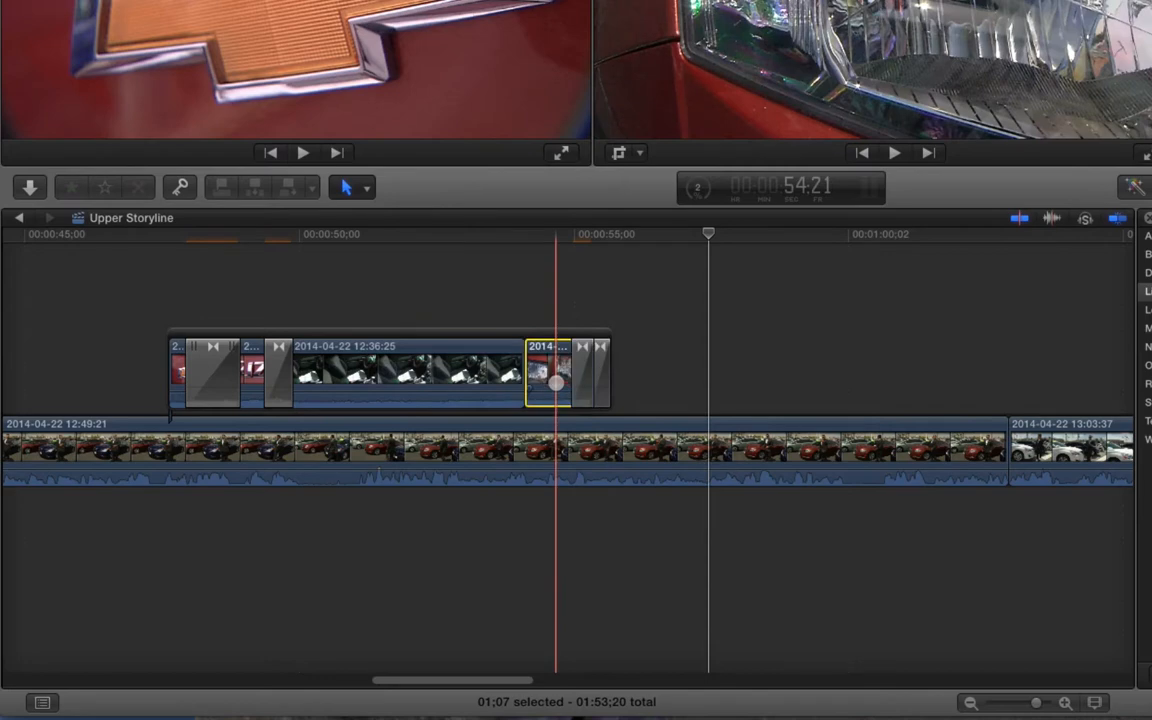
{"action": "key", "text": "super+z"}
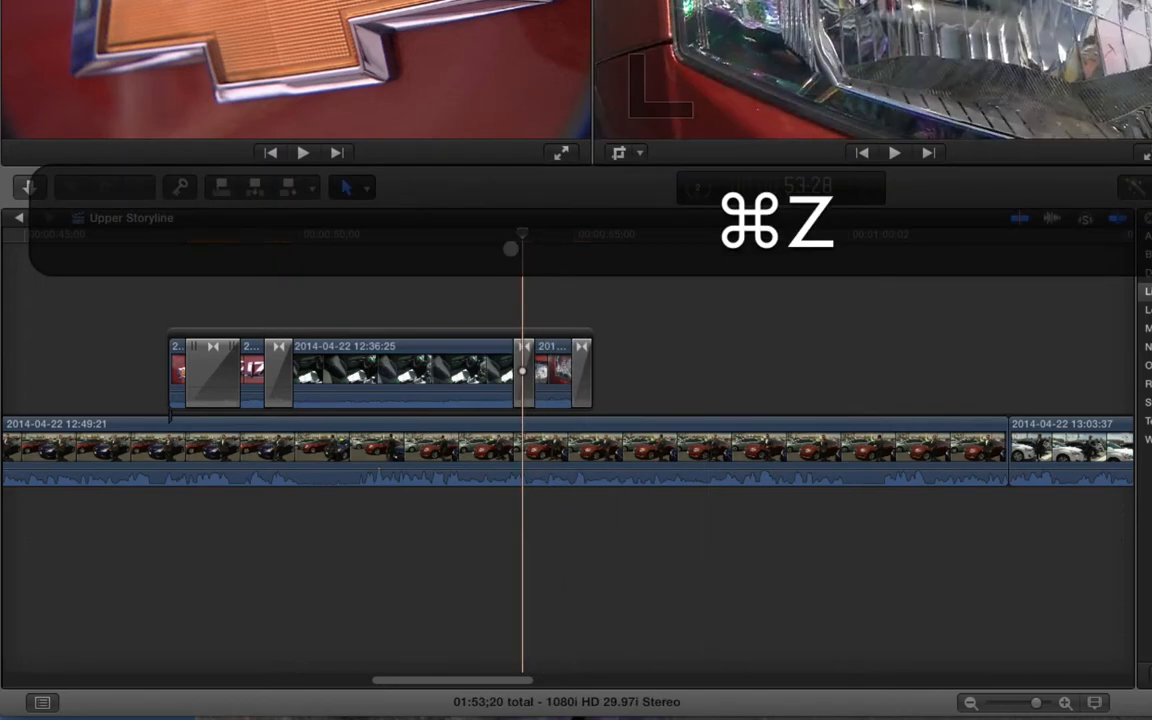
{"action": "left_click", "coordinate": [391, 254]}
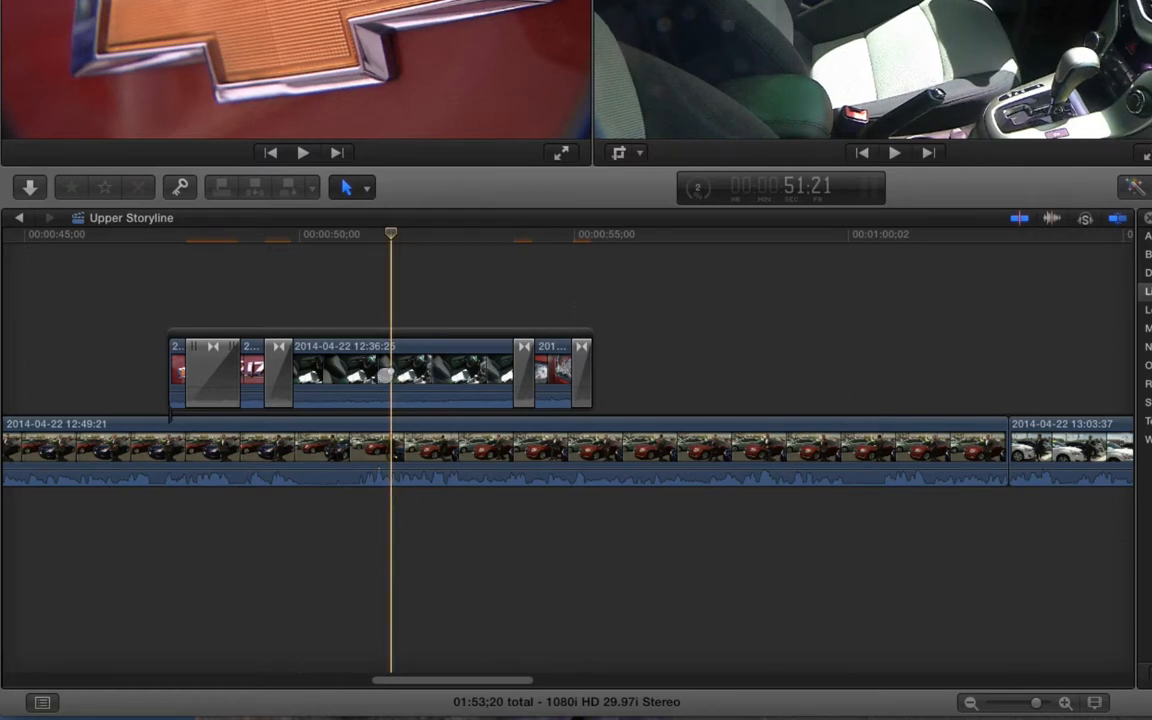
Try pulling the interior and headlight clips out of the connected storyline as separate connected clips, and undo both moves.
{"action": "left_click_drag", "start_coordinate": [333, 375], "coordinate": [477, 375]}
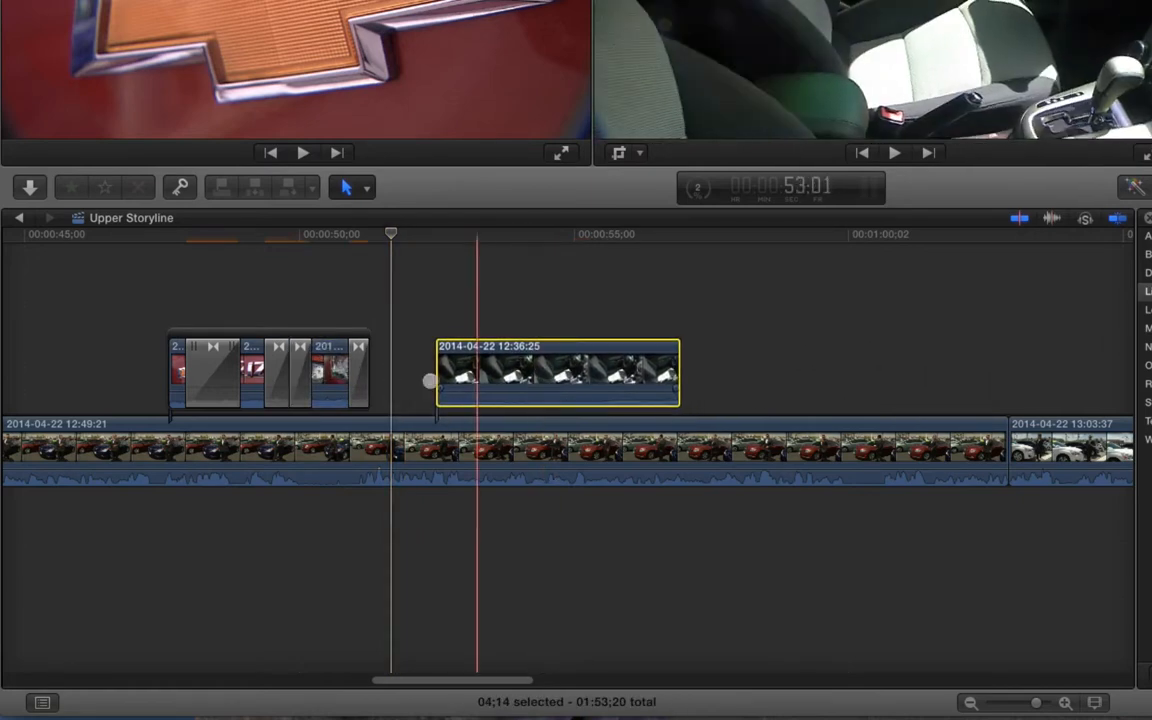
{"action": "left_click_drag", "start_coordinate": [334, 375], "coordinate": [725, 370]}
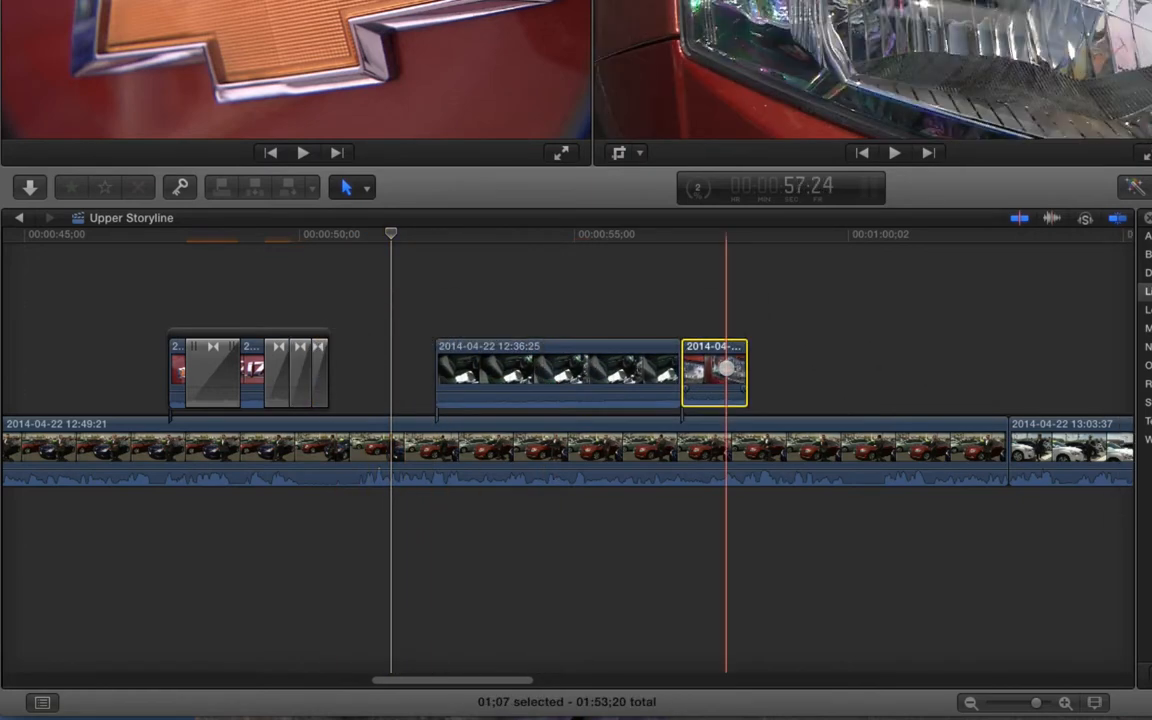
{"action": "key", "text": "super+z"}
{"action": "key", "text": "super+z"}
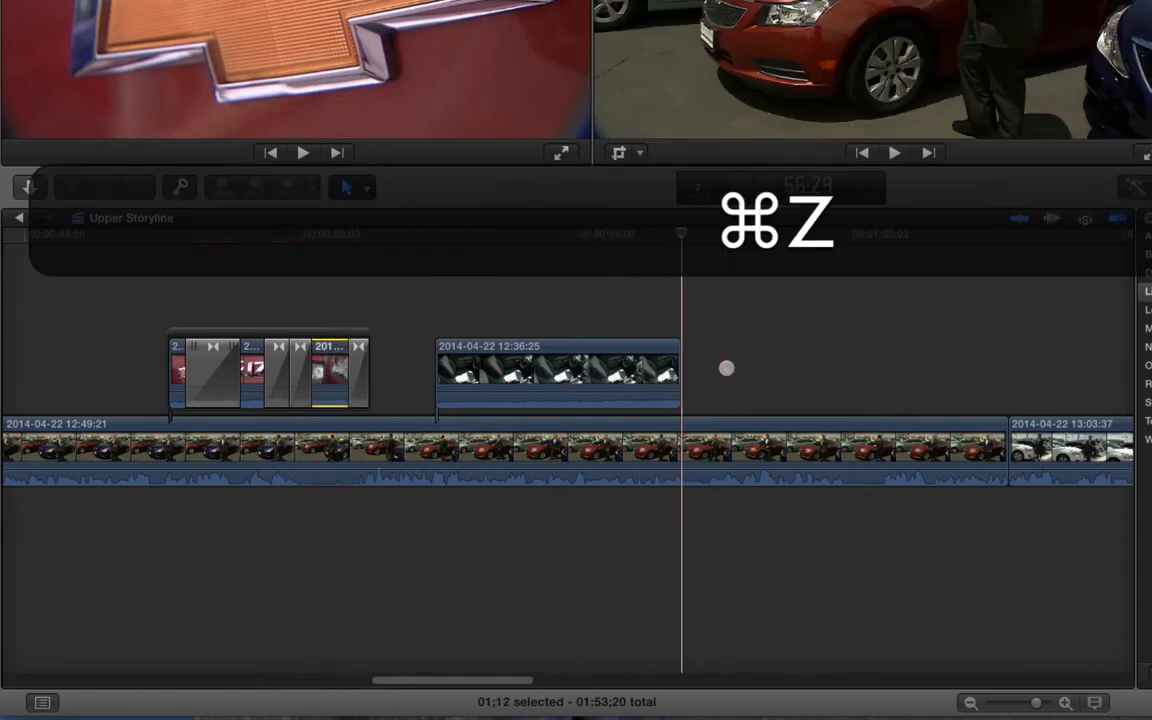
Delete the whole connected storyline and put the playhead just before the 50-second mark of the primary storyline.
{"action": "left_click", "coordinate": [471, 340]}
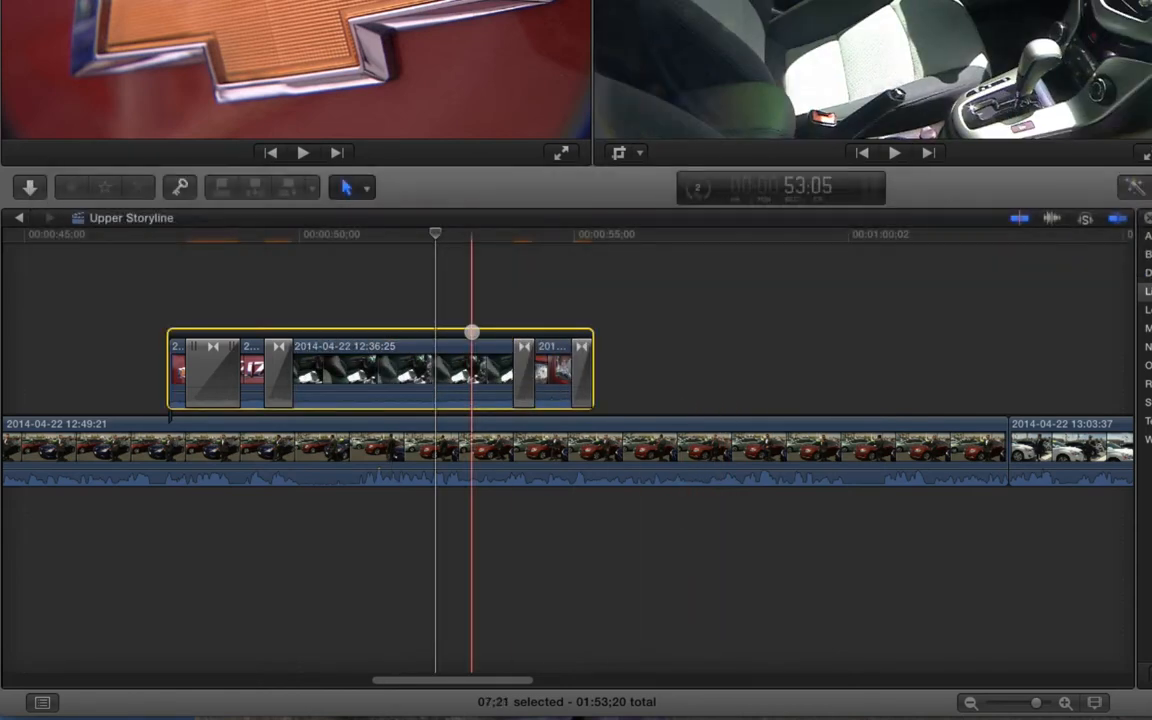
{"action": "key", "text": "BackSpace"}
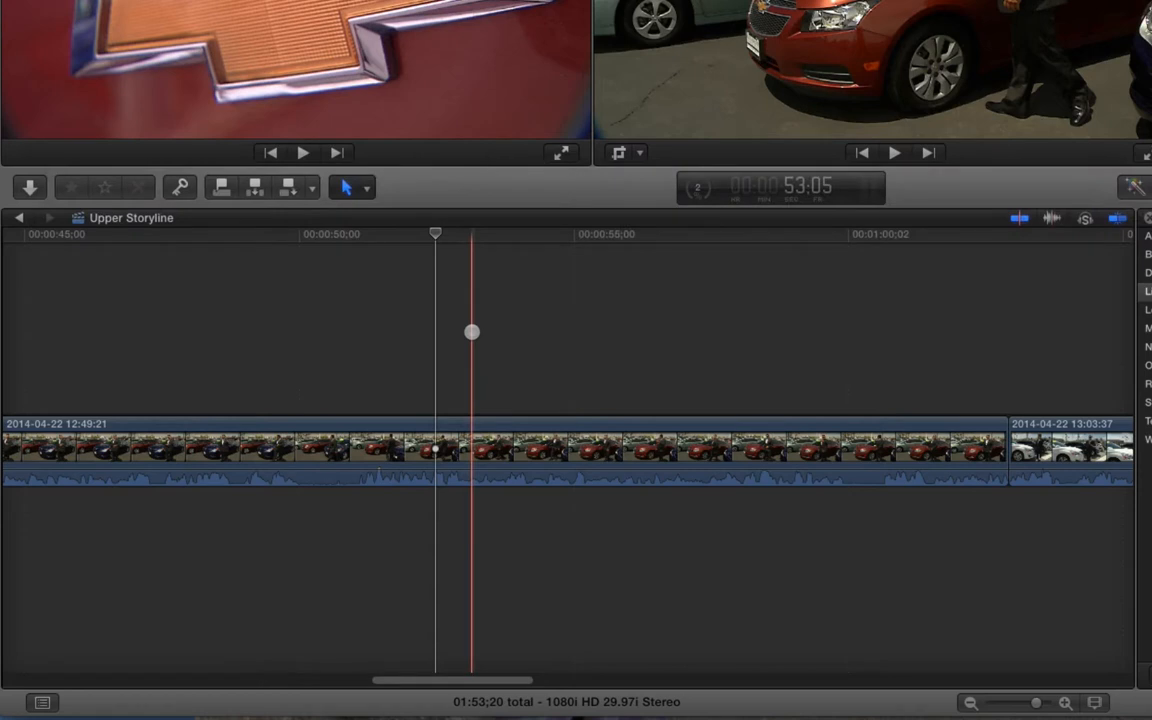
{"action": "left_click", "coordinate": [297, 247]}
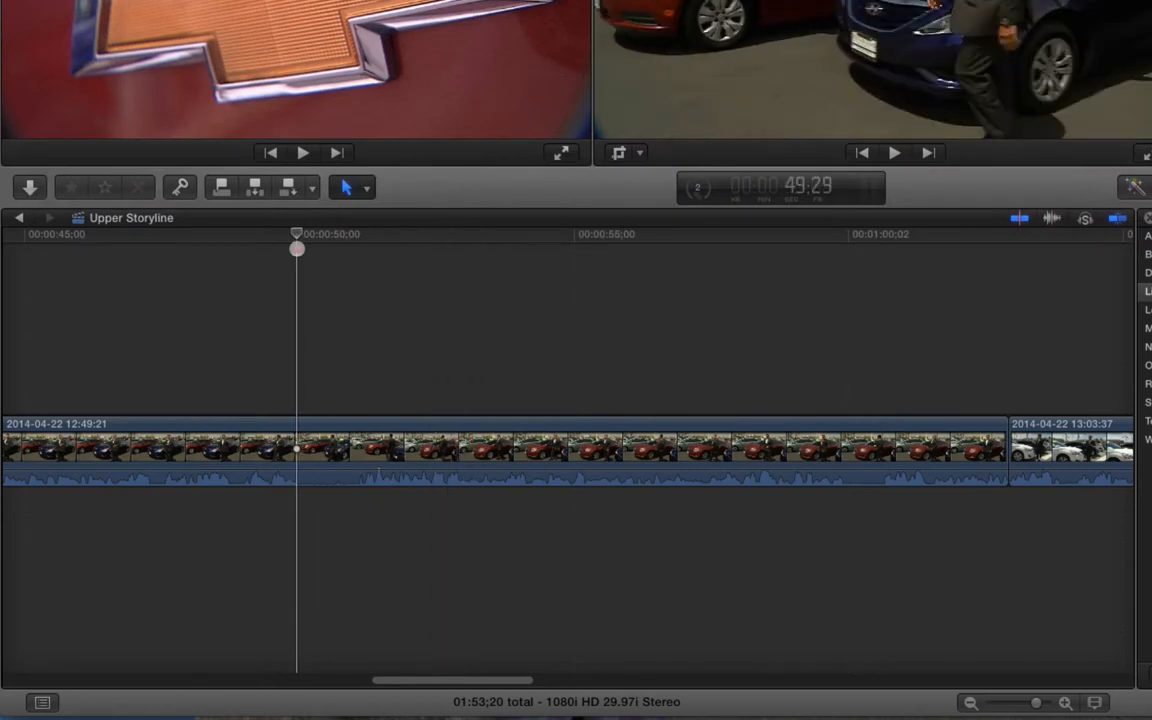
{"action": "mouse_move", "coordinate": [297, 247]}
{"action": "left_mouse_down"}
{"action": "mouse_move", "coordinate": [406, 252]}
{"action": "mouse_move", "coordinate": [287, 247]}
{"action": "left_mouse_up"}
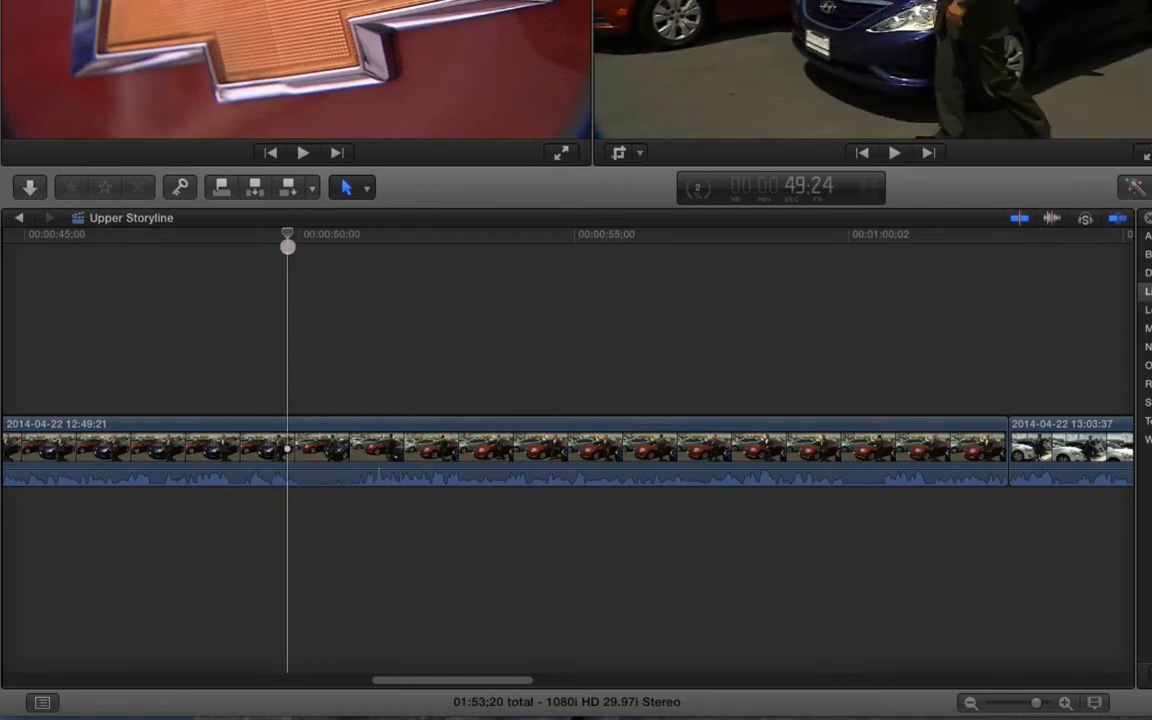
Review the clips of the entire primary storyline from its start to the white car, and return to the second clip.
{"action": "key", "text": "alt+z"}
{"action": "key", "text": "alt+z"}
{"action": "key", "text": "alt+z"}
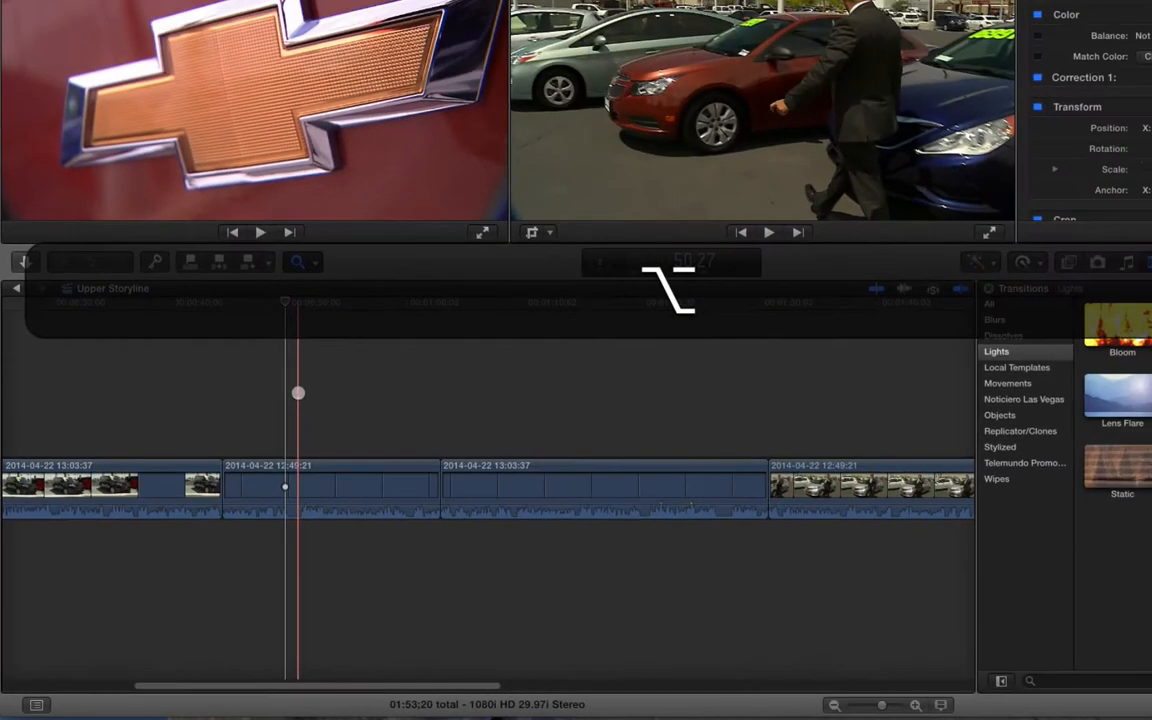
{"action": "left_click", "coordinate": [298, 393], "text": "alt"}
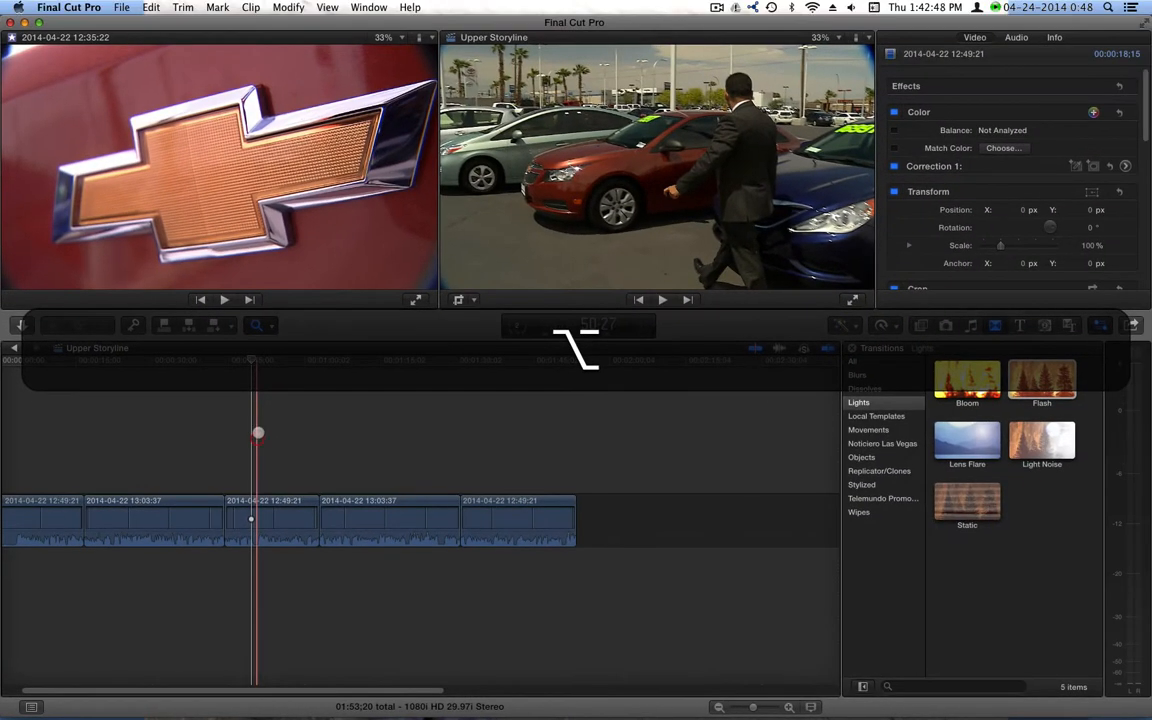
{"action": "key", "text": "a"}
{"action": "left_click_drag", "start_coordinate": [340, 312], "coordinate": [300, 306]}
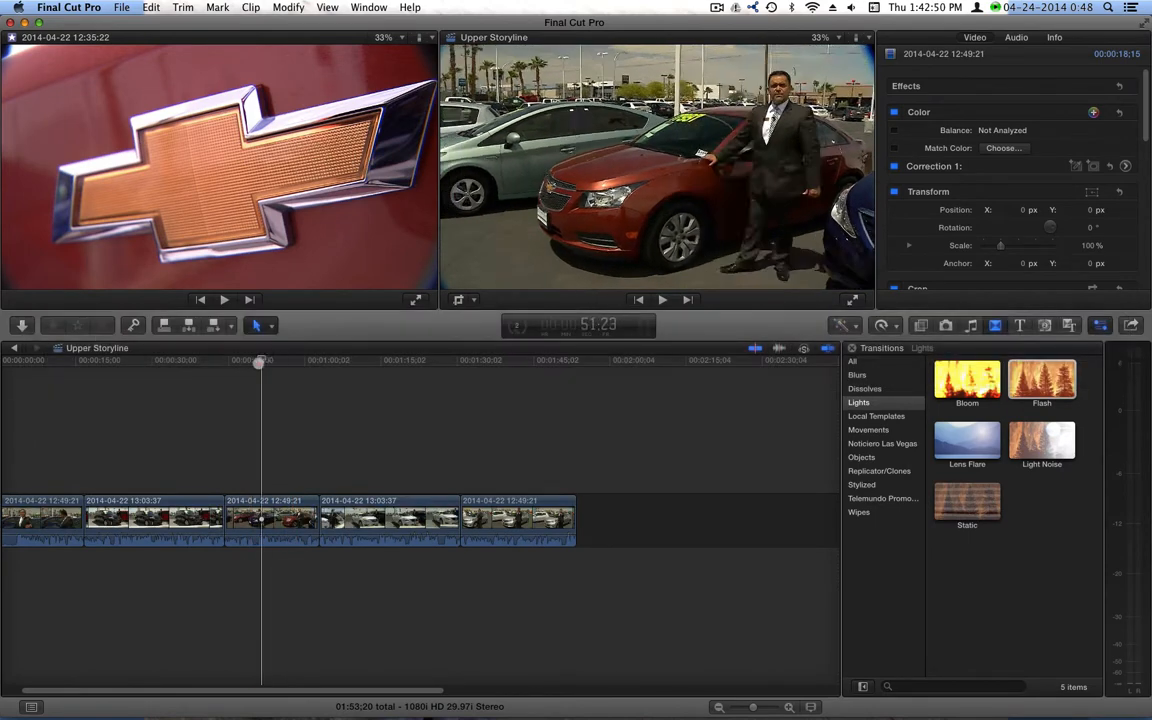
{"action": "left_click_drag", "start_coordinate": [259, 363], "coordinate": [2, 364]}
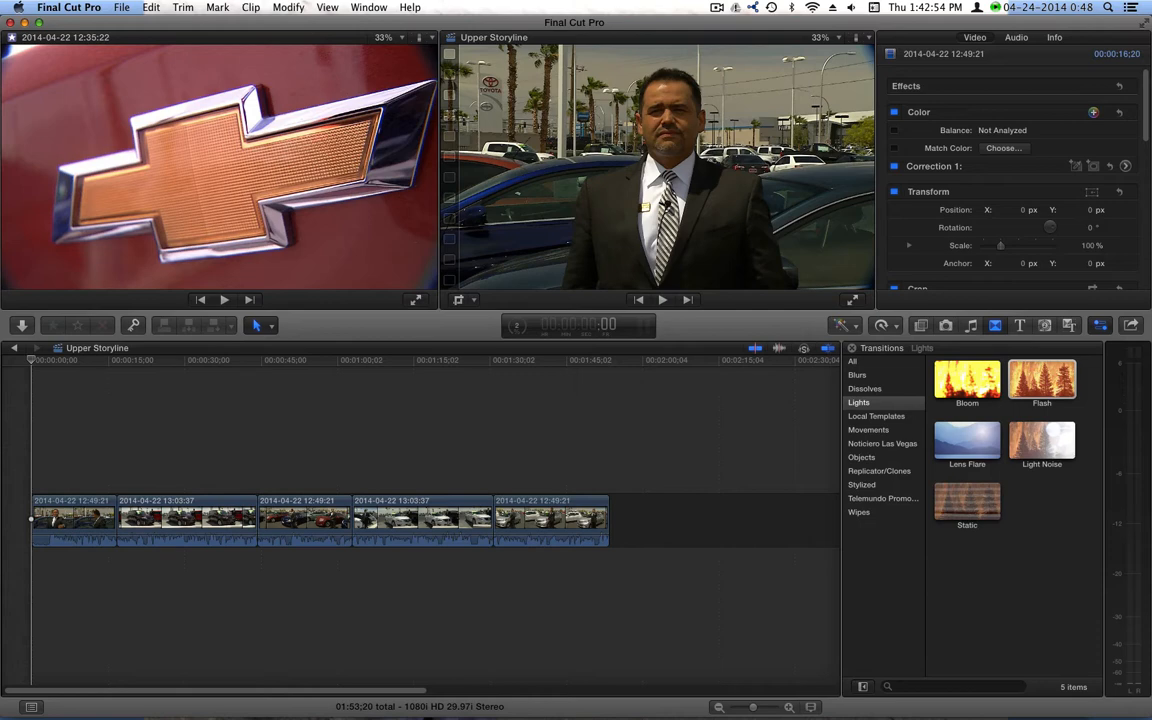
{"action": "left_click_drag", "start_coordinate": [31, 360], "coordinate": [403, 360]}
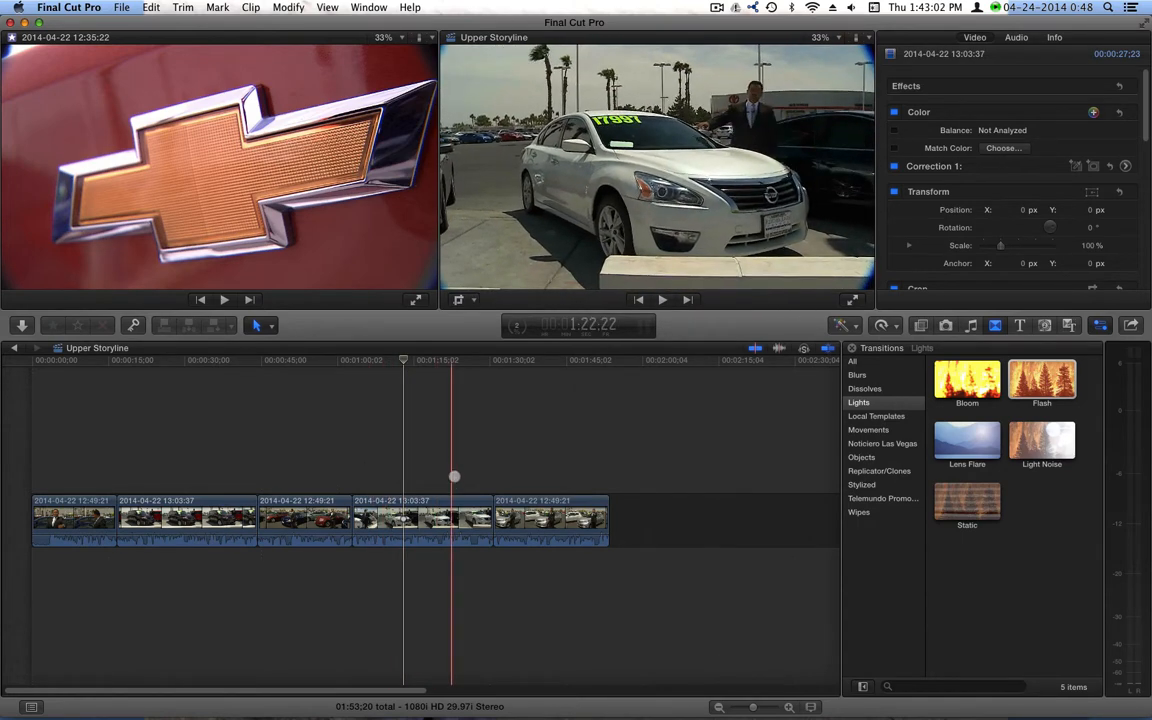
{"action": "left_click_drag", "start_coordinate": [401, 360], "coordinate": [170, 364]}
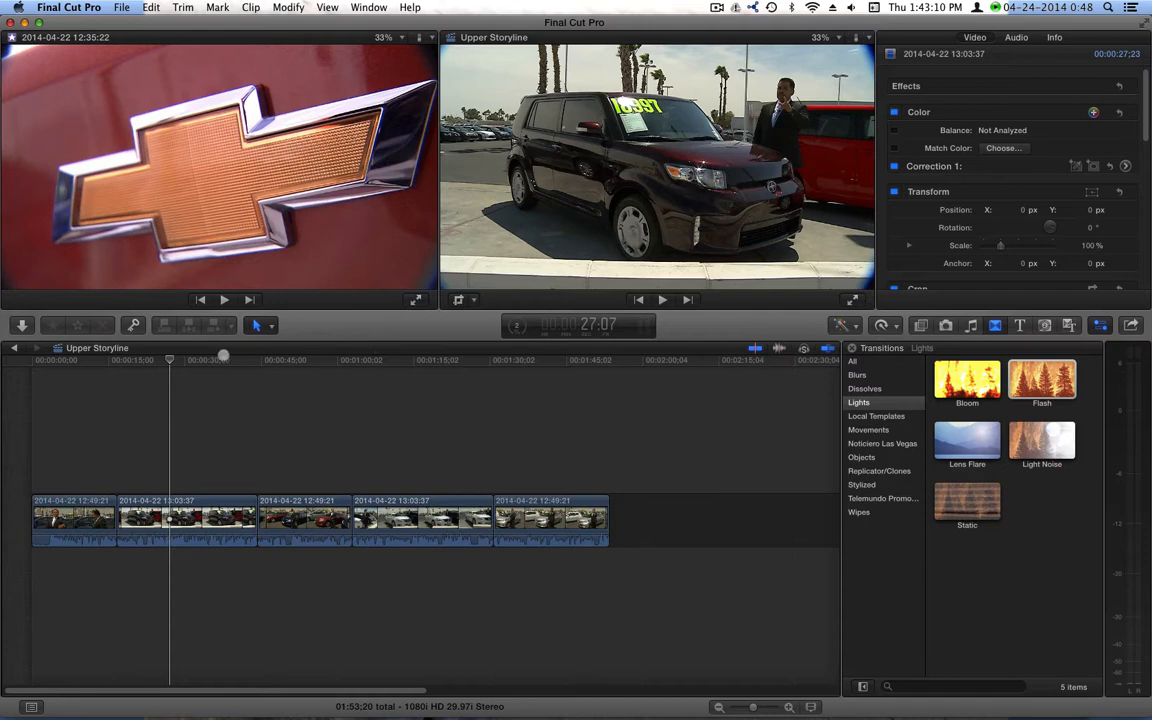
{"action": "left_click_drag", "start_coordinate": [173, 362], "coordinate": [148, 363]}
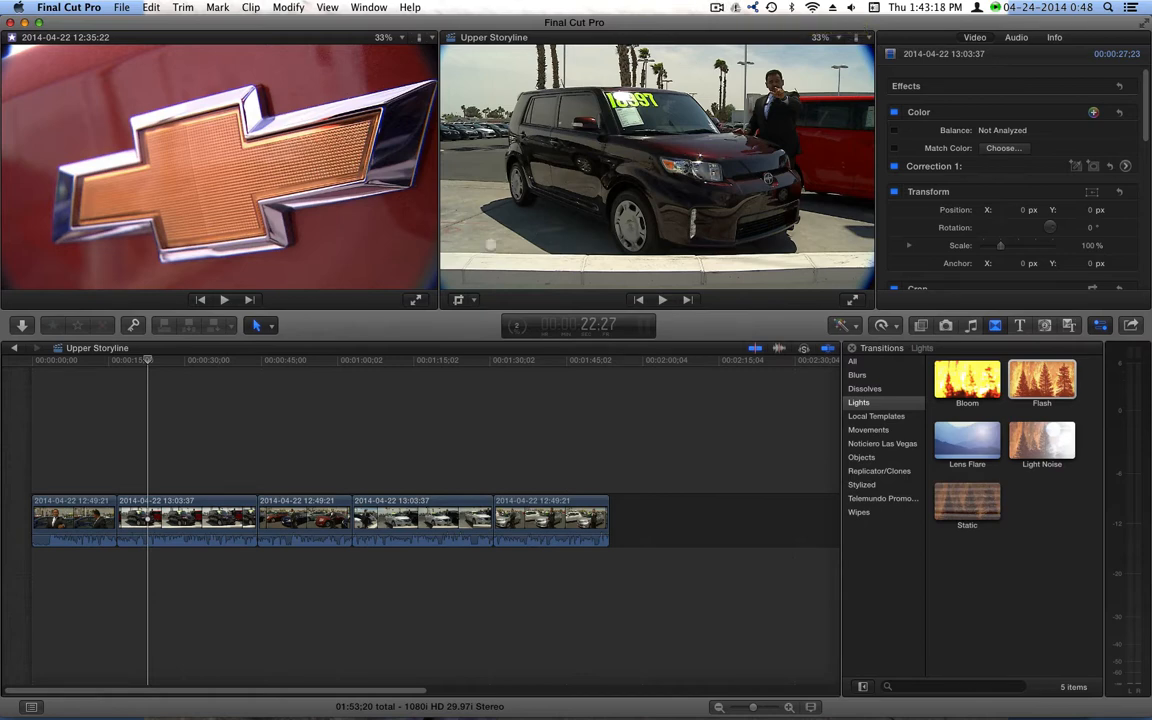
{"action": "left_click", "coordinate": [176, 361]}
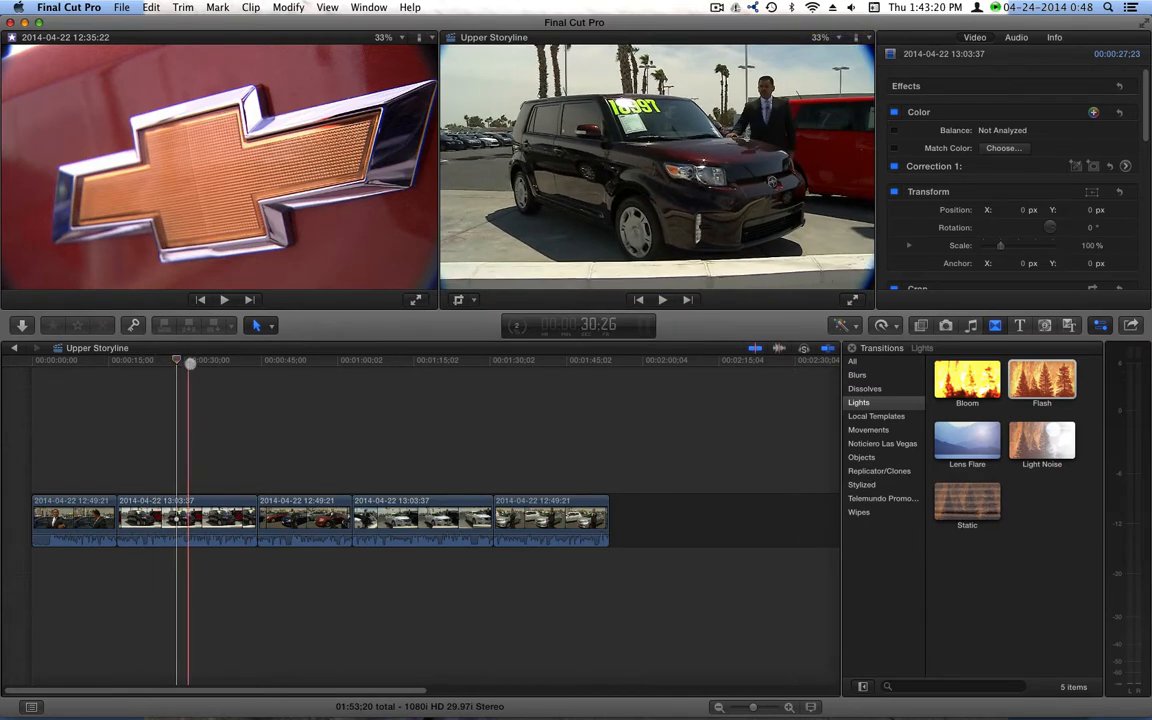